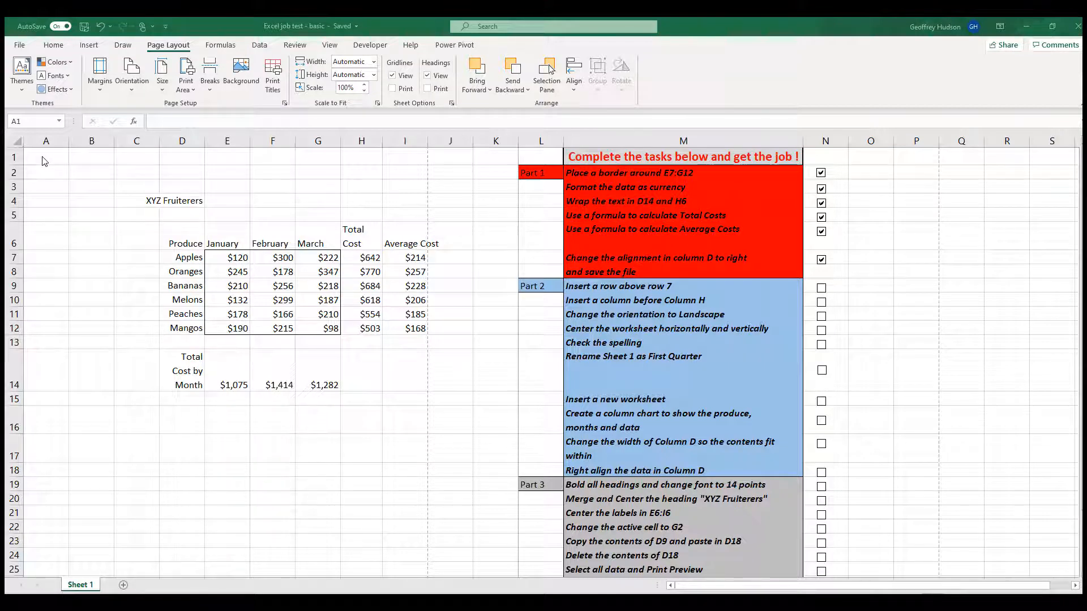
Step: Insert a blank sheet row above row 7 and tick off that task in the Part 2 checklist
{"action": "left_click", "coordinate": [12, 256]}
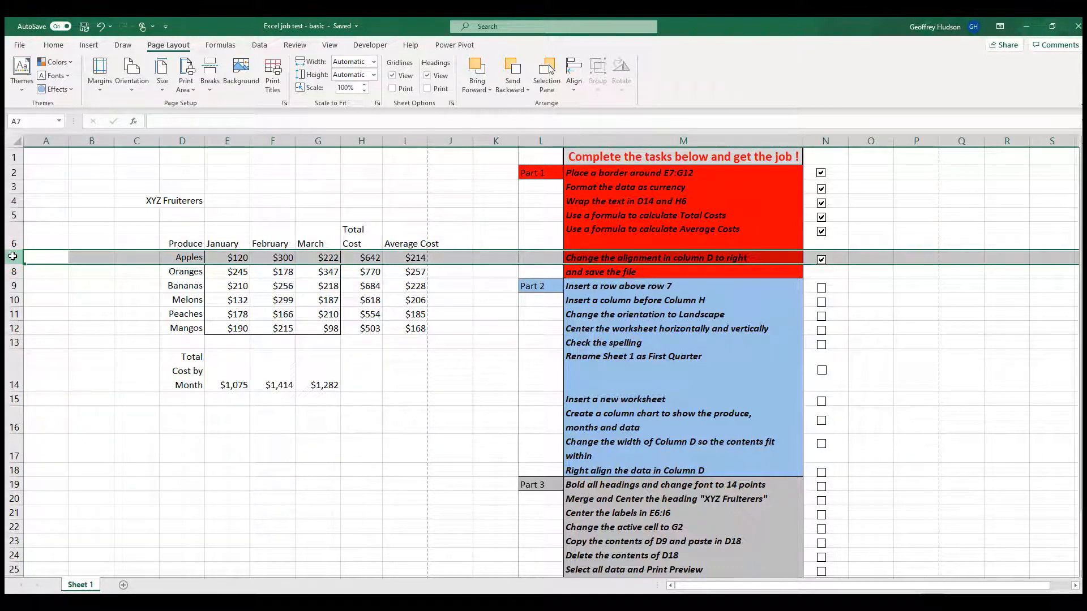
{"action": "left_click", "coordinate": [53, 45]}
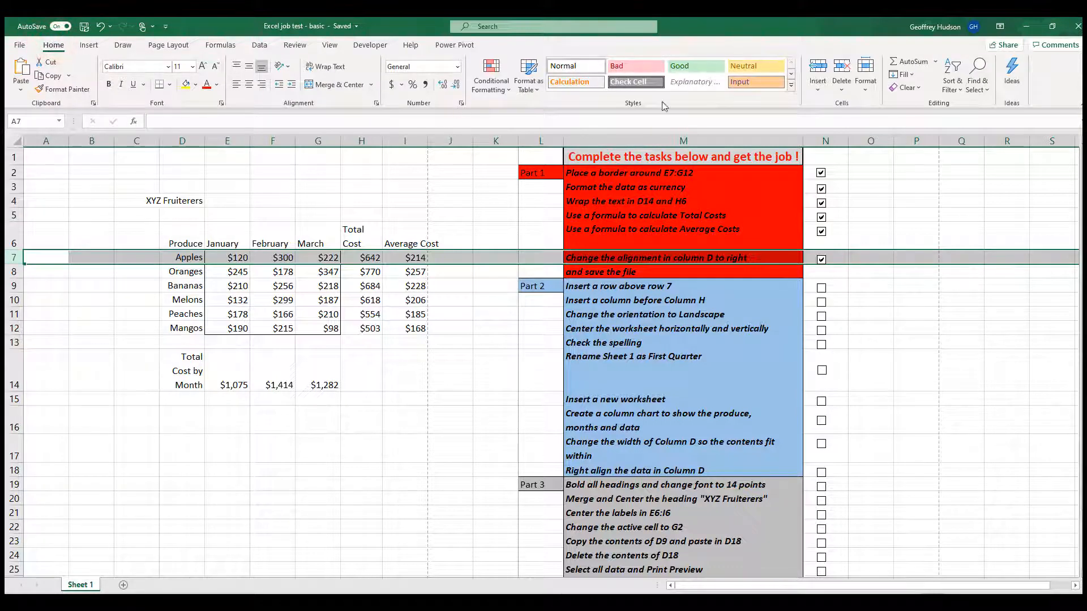
{"action": "left_click", "coordinate": [841, 102]}
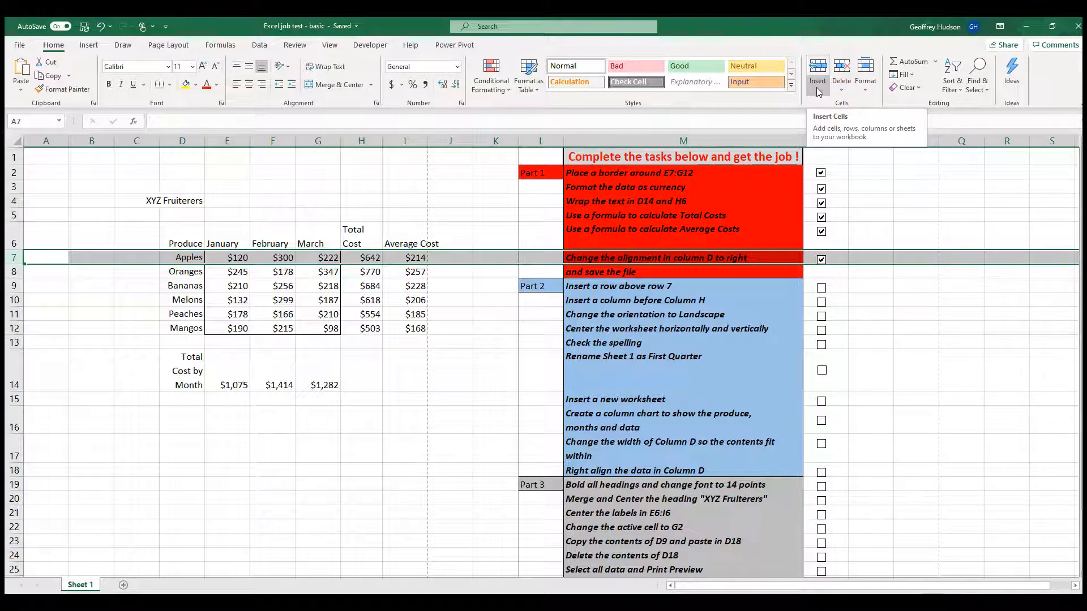
{"action": "left_click", "coordinate": [816, 88]}
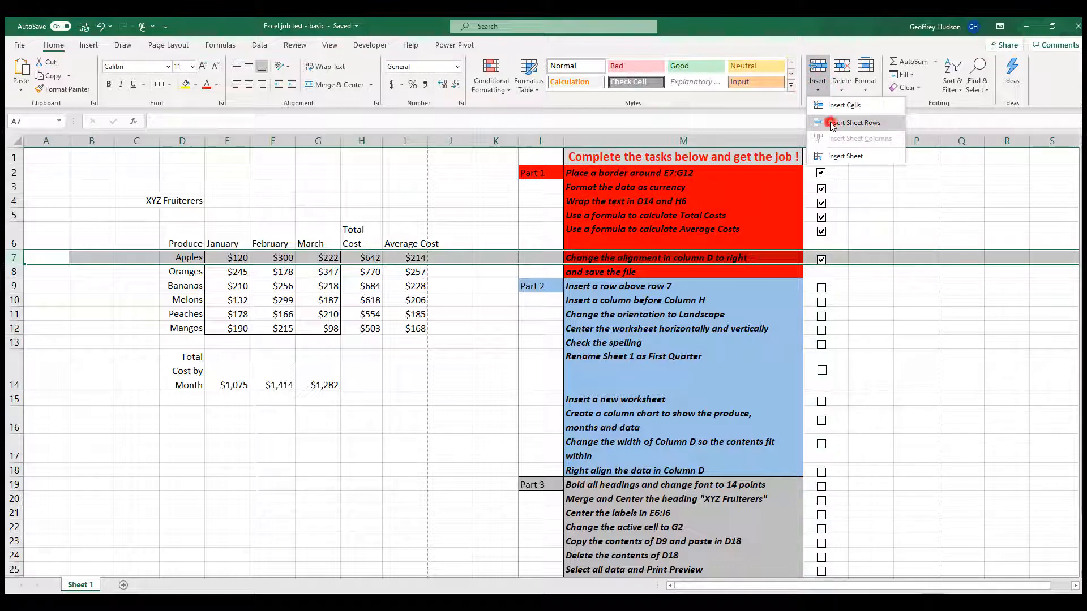
{"action": "left_click", "coordinate": [832, 123]}
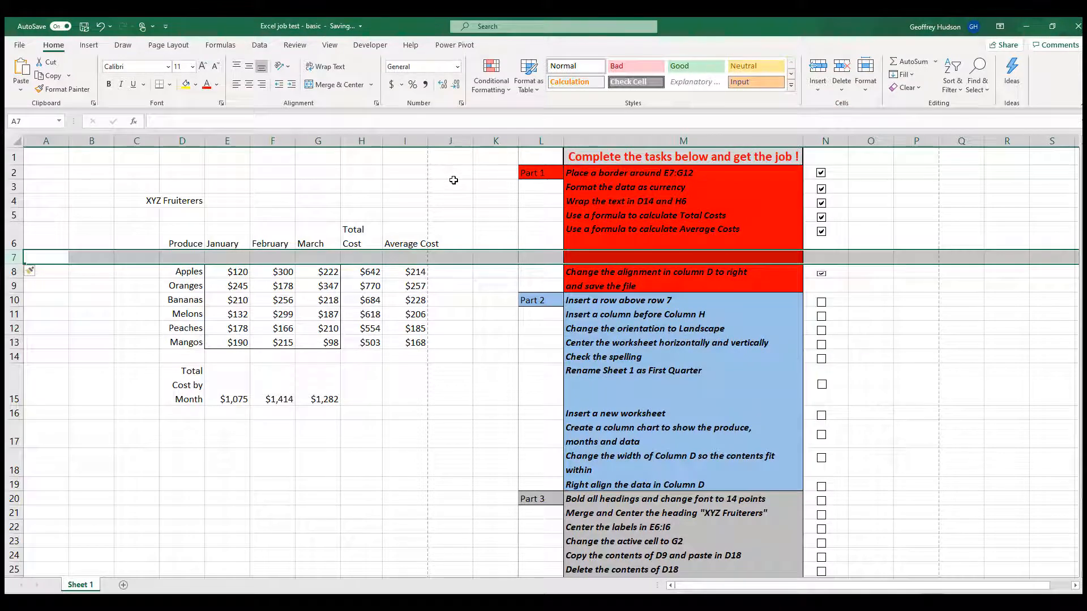
{"action": "left_click", "coordinate": [51, 158]}
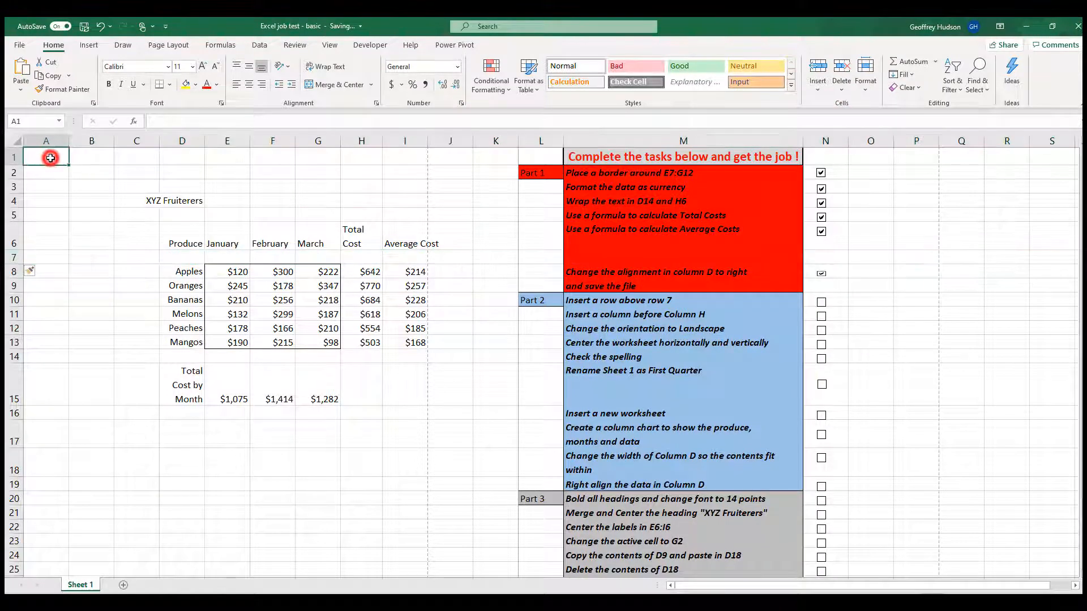
{"action": "left_click", "coordinate": [822, 305]}
Step: Insert a blank sheet column before column H and tick off that task in the checklist
{"action": "left_click", "coordinate": [363, 139]}
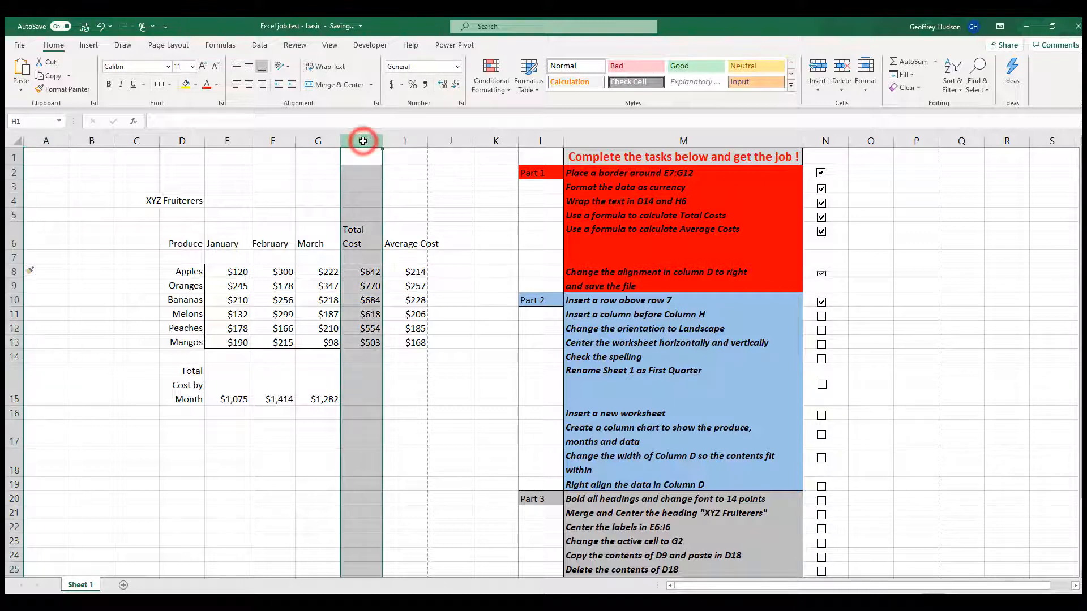
{"action": "left_click", "coordinate": [818, 92]}
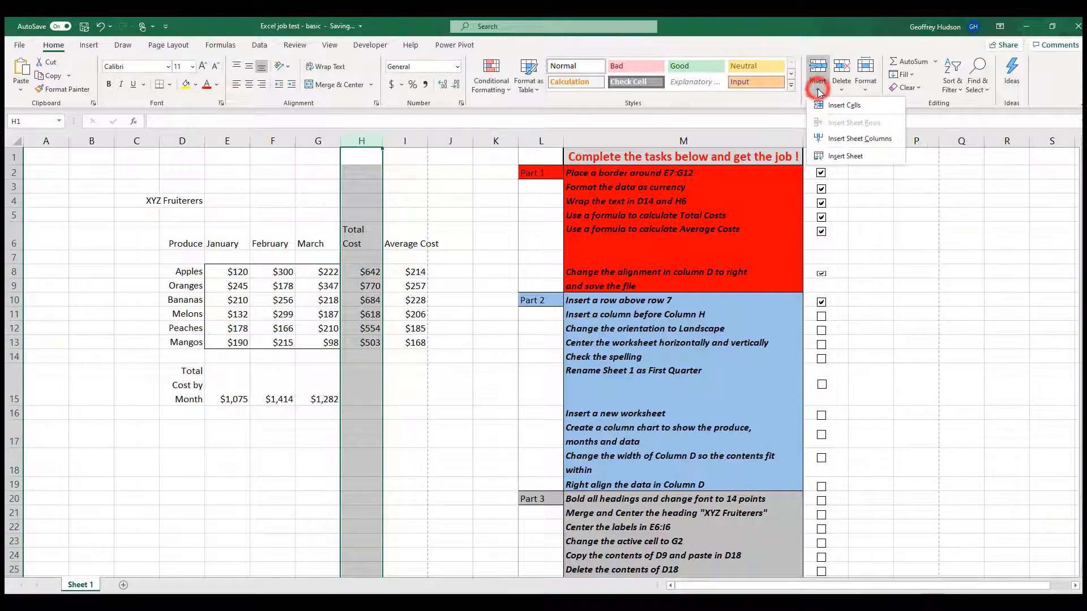
{"action": "left_click", "coordinate": [839, 141]}
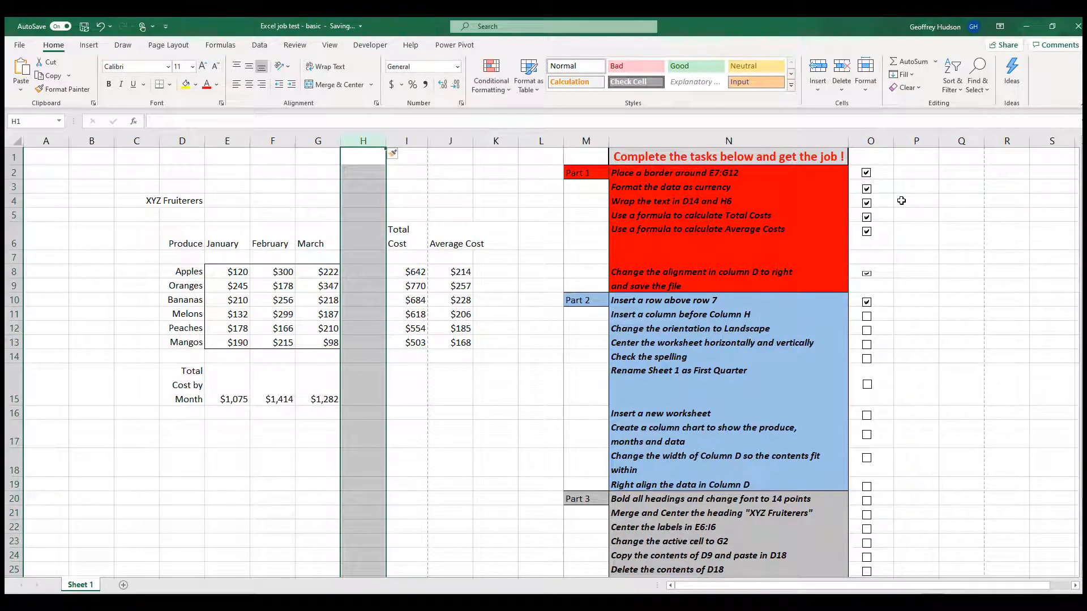
{"action": "left_click", "coordinate": [868, 316]}
Step: Change the worksheet's page orientation to Landscape
{"action": "left_click", "coordinate": [164, 45]}
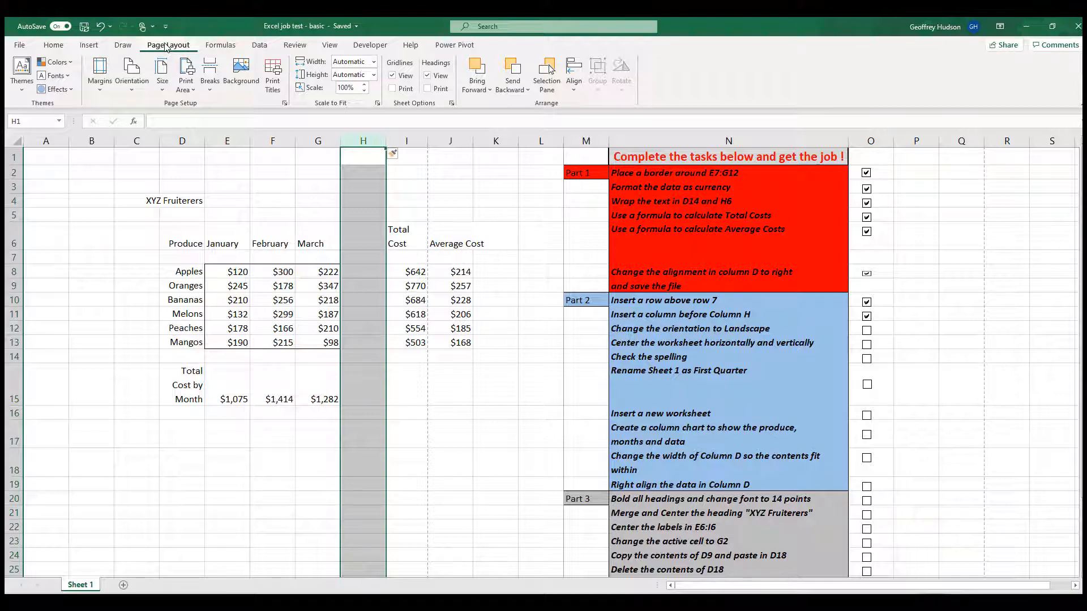
{"action": "left_click", "coordinate": [131, 87]}
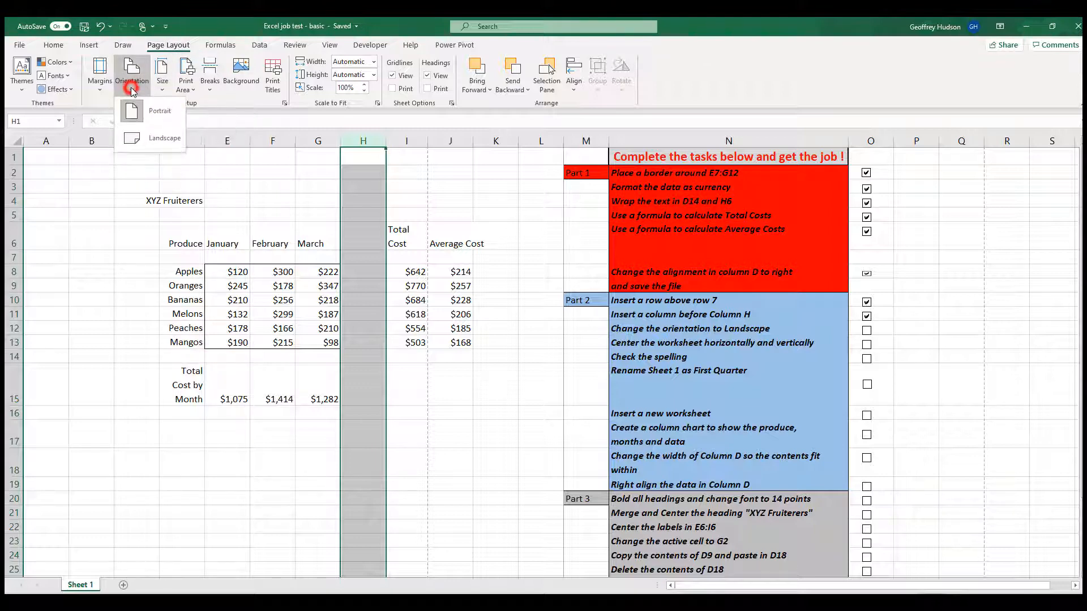
{"action": "left_click", "coordinate": [150, 140]}
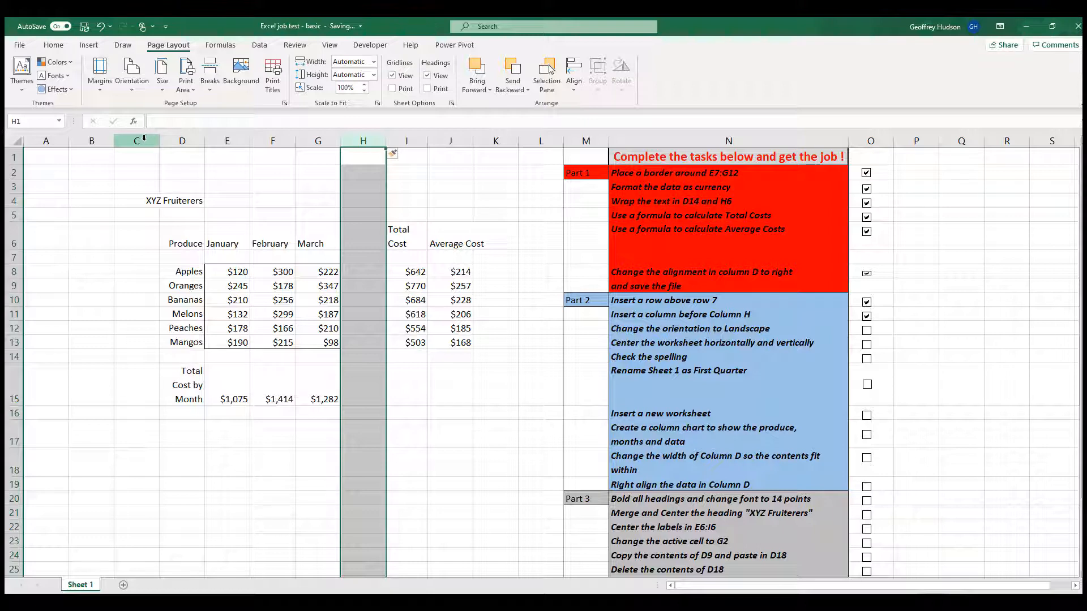
Step: Set the page orientation back to Portrait and tick off the orientation task in the checklist
{"action": "left_click", "coordinate": [132, 85]}
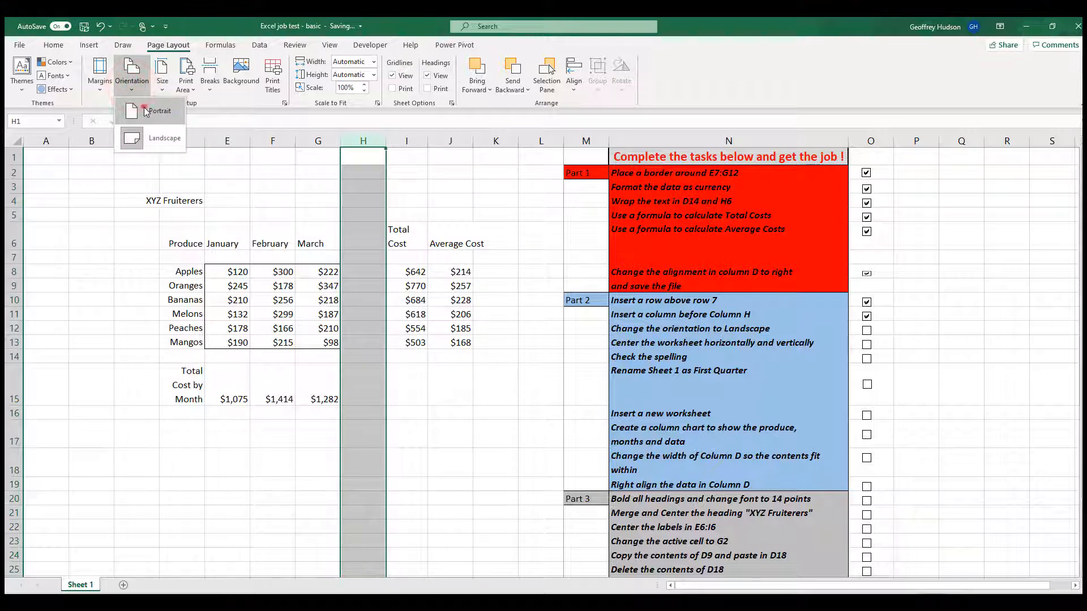
{"action": "left_click", "coordinate": [145, 108]}
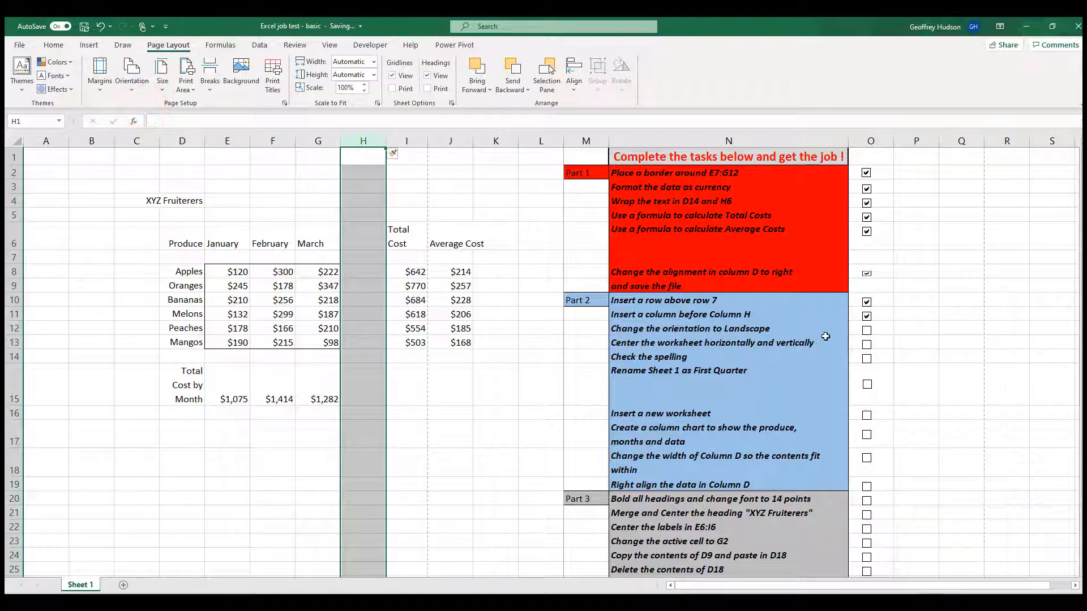
{"action": "left_click", "coordinate": [867, 332]}
Step: Center the worksheet horizontally and vertically on the page through the custom margins settings, and tick off that task
{"action": "left_click", "coordinate": [166, 101]}
{"action": "left_click", "coordinate": [98, 89]}
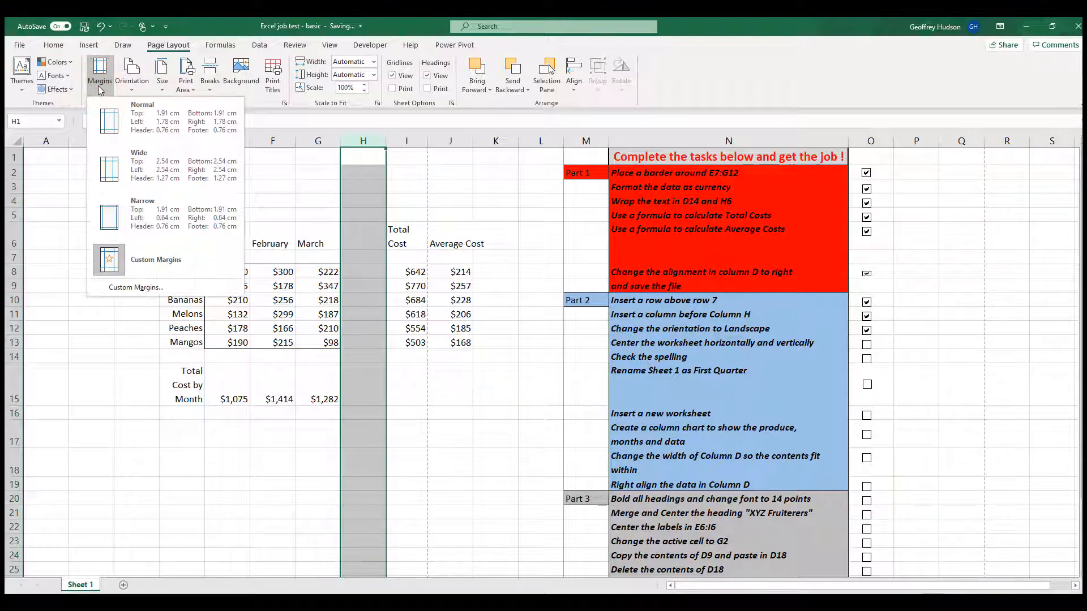
{"action": "left_click", "coordinate": [135, 288]}
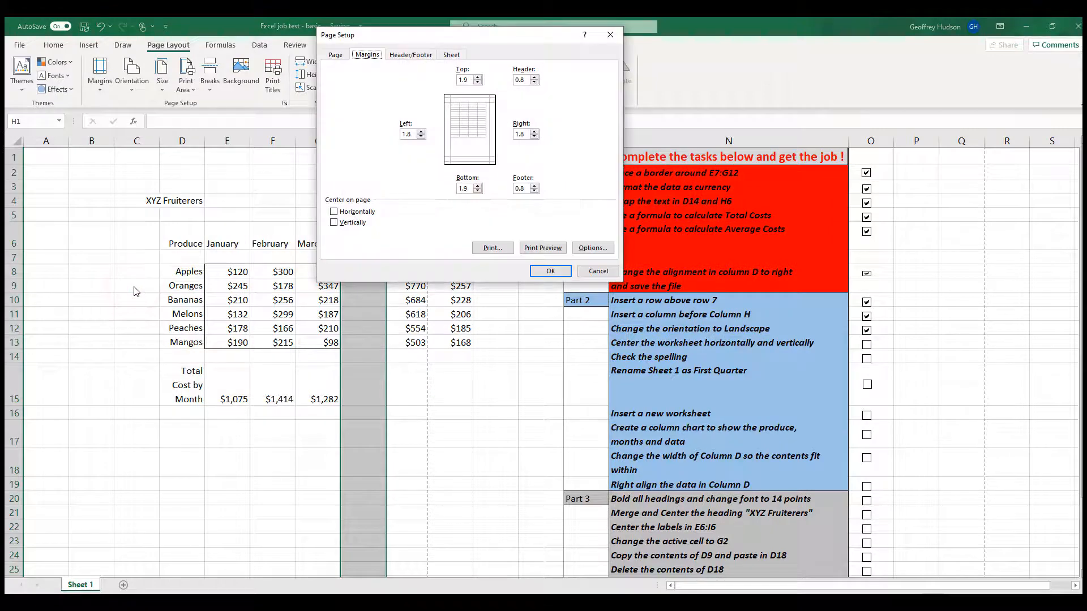
{"action": "left_click", "coordinate": [334, 213]}
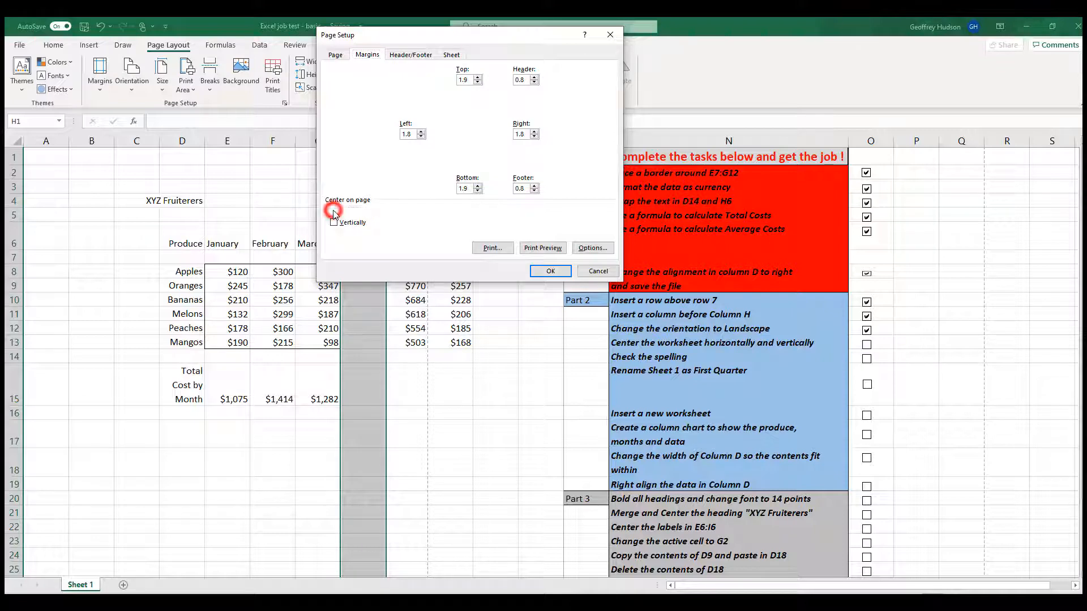
{"action": "left_click", "coordinate": [334, 223]}
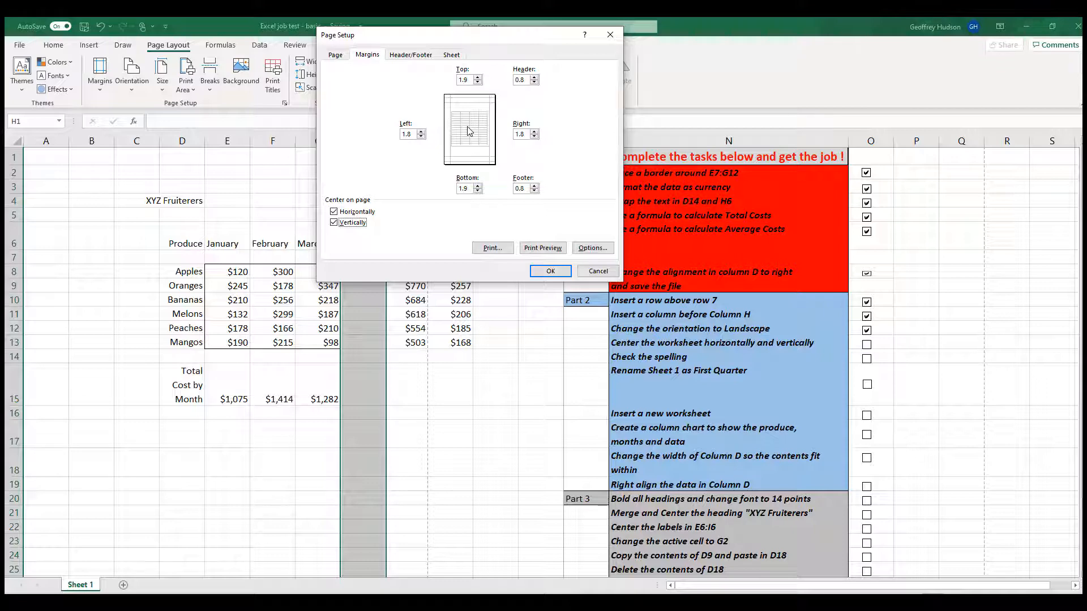
{"action": "left_click", "coordinate": [542, 271]}
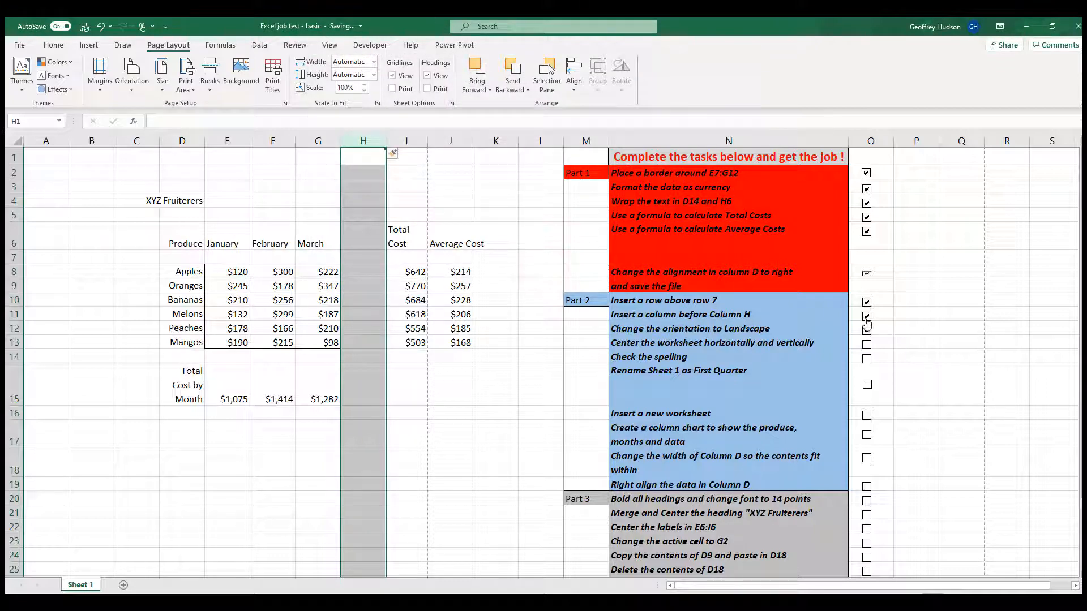
{"action": "left_click", "coordinate": [867, 345]}
Step: Change the text in cell D12 to the misspelling "Peches" as a test word for the spelling check
{"action": "left_click", "coordinate": [183, 328]}
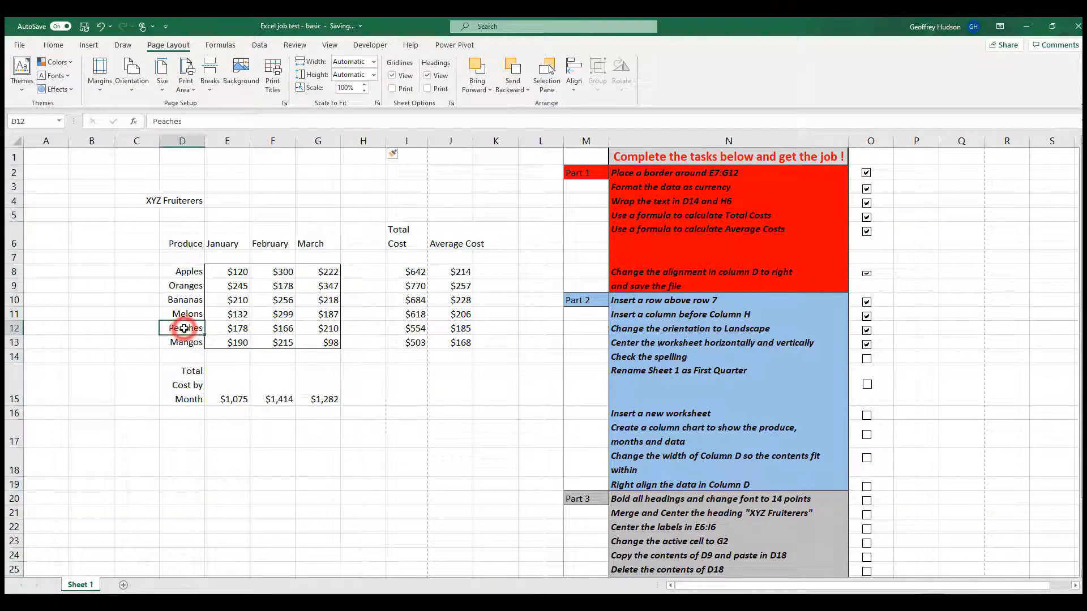
{"action": "left_click", "coordinate": [165, 122]}
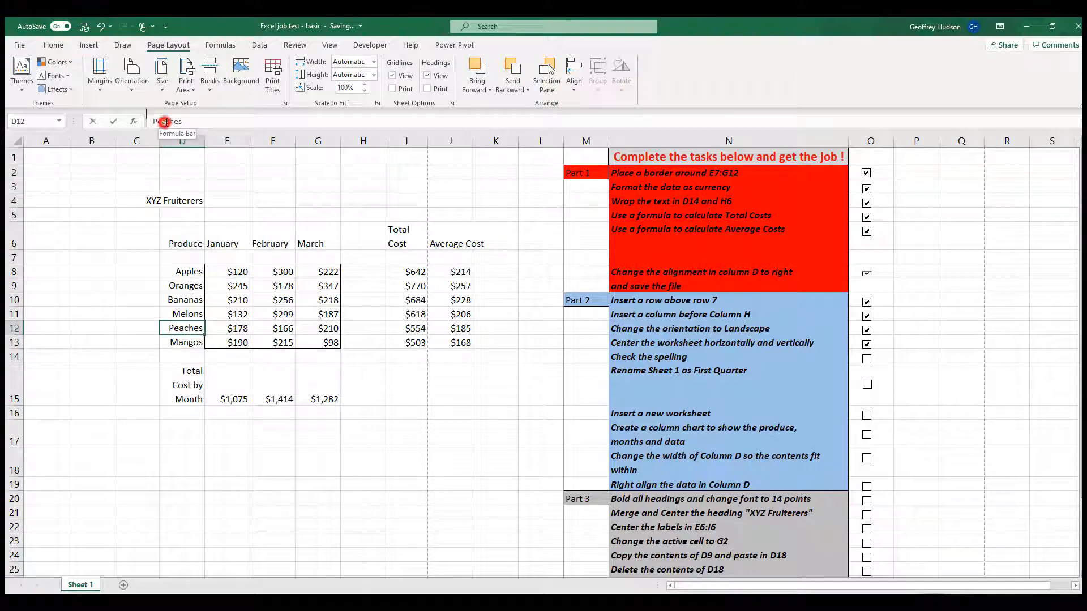
{"action": "key", "text": "BackSpace"}
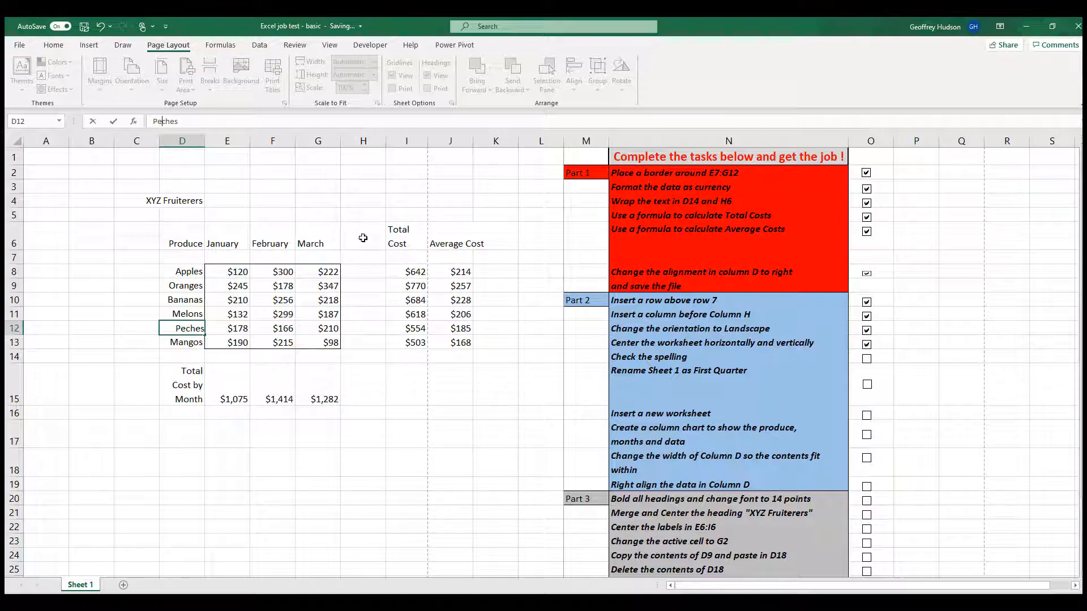
{"action": "left_click", "coordinate": [42, 155]}
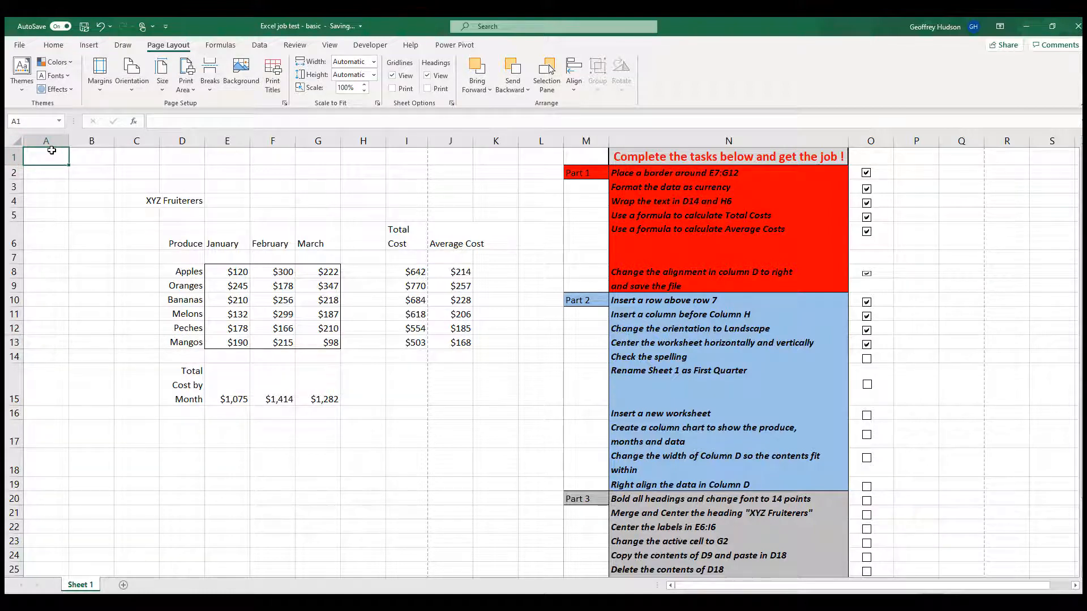
Step: Run a spelling check from cell A1, leaving "Fruiterers" as spelled and ignoring all instances of "Peches"
{"action": "key", "text": "F7"}
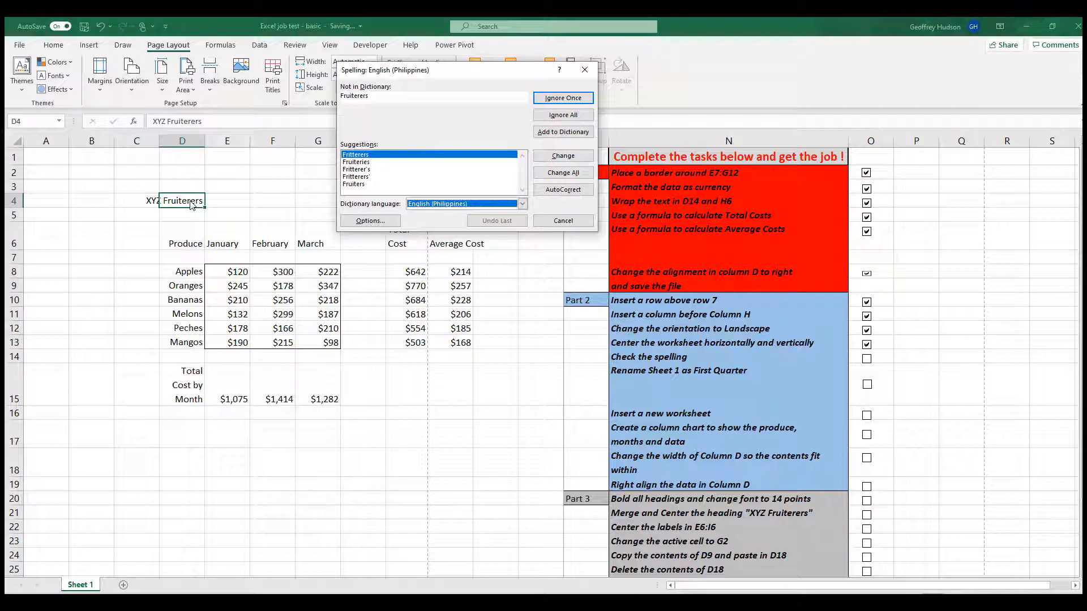
{"action": "left_click", "coordinate": [555, 133]}
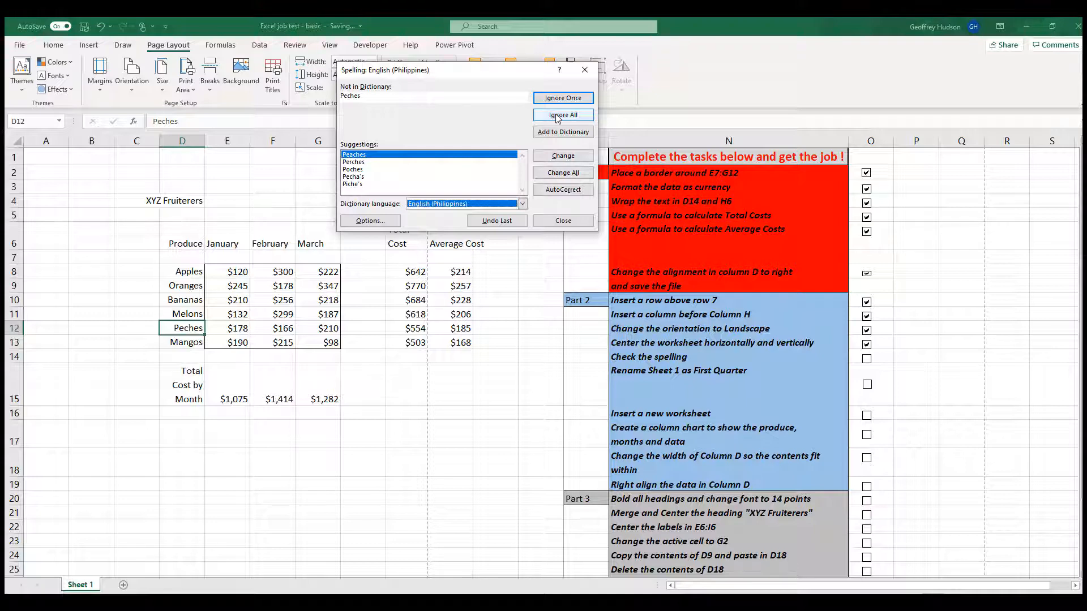
{"action": "left_click", "coordinate": [558, 115]}
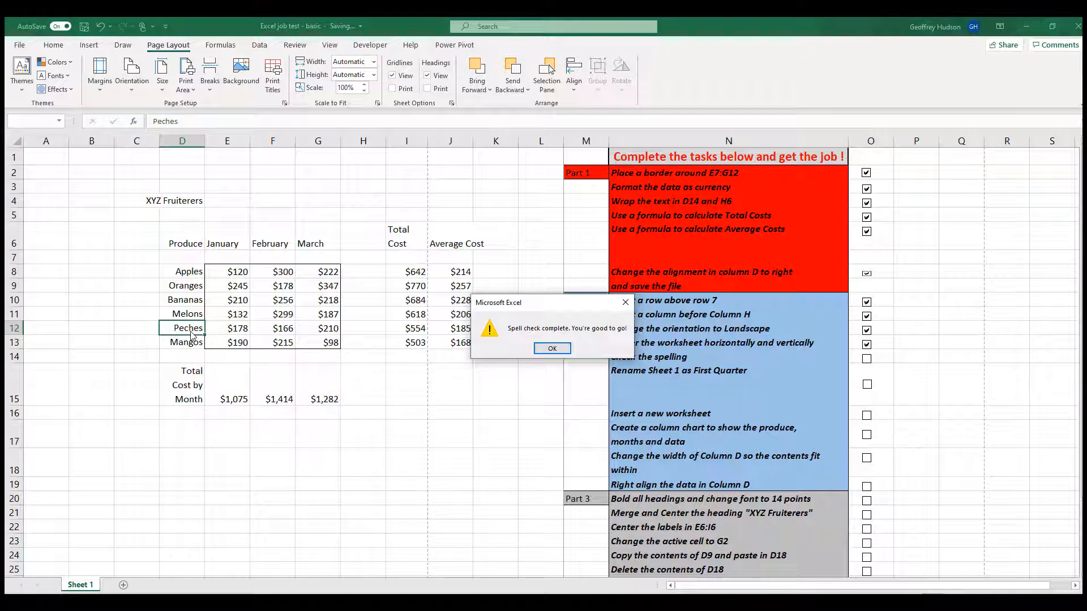
{"action": "left_click", "coordinate": [551, 348]}
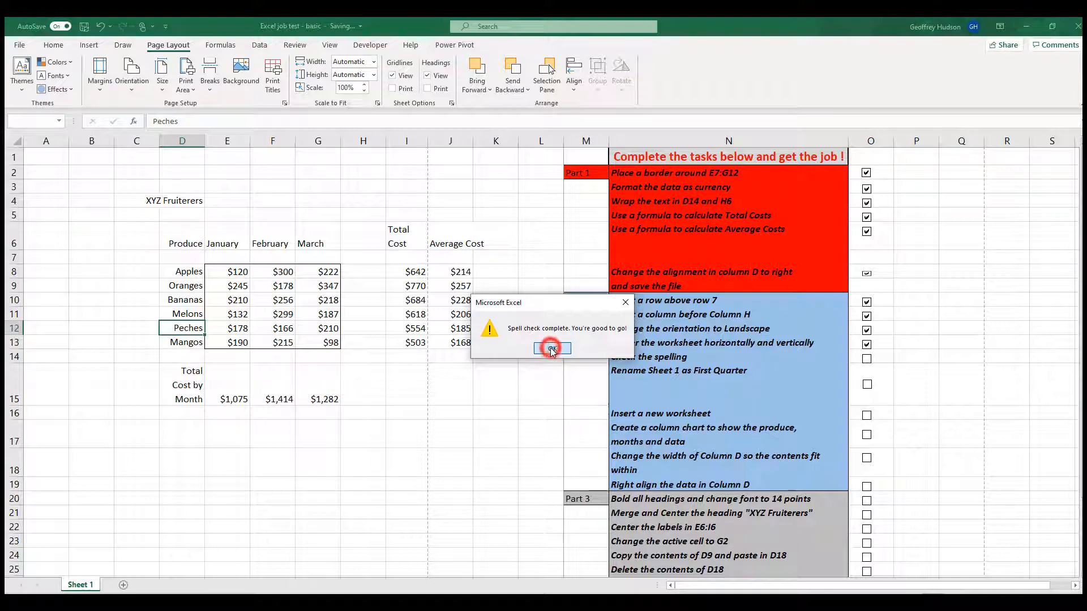
Step: Correct the text in cell D12 to "Peaches"
{"action": "left_click", "coordinate": [184, 328]}
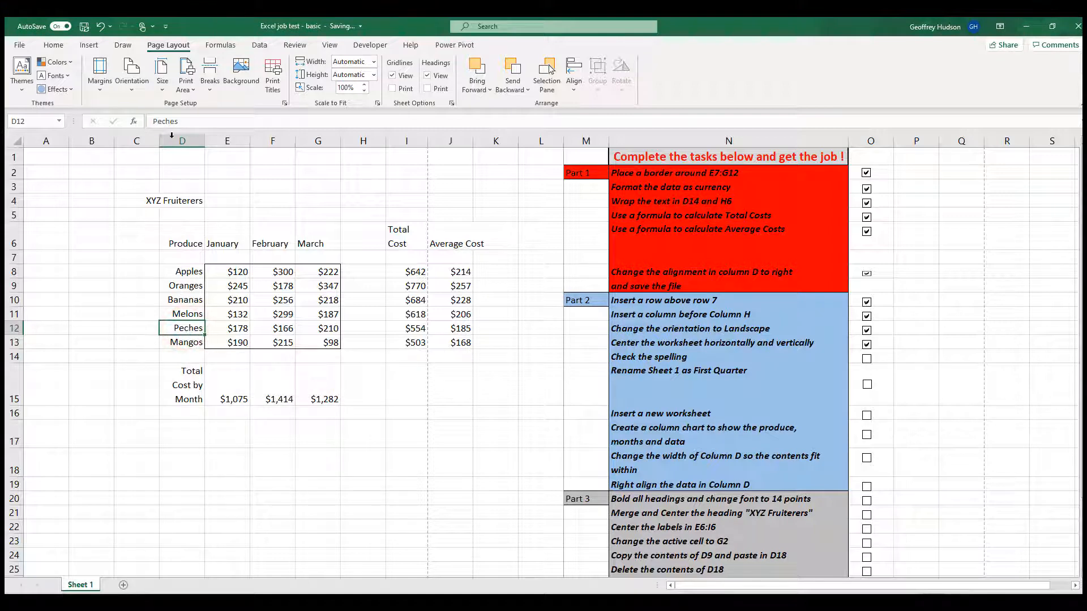
{"action": "left_click", "coordinate": [164, 120]}
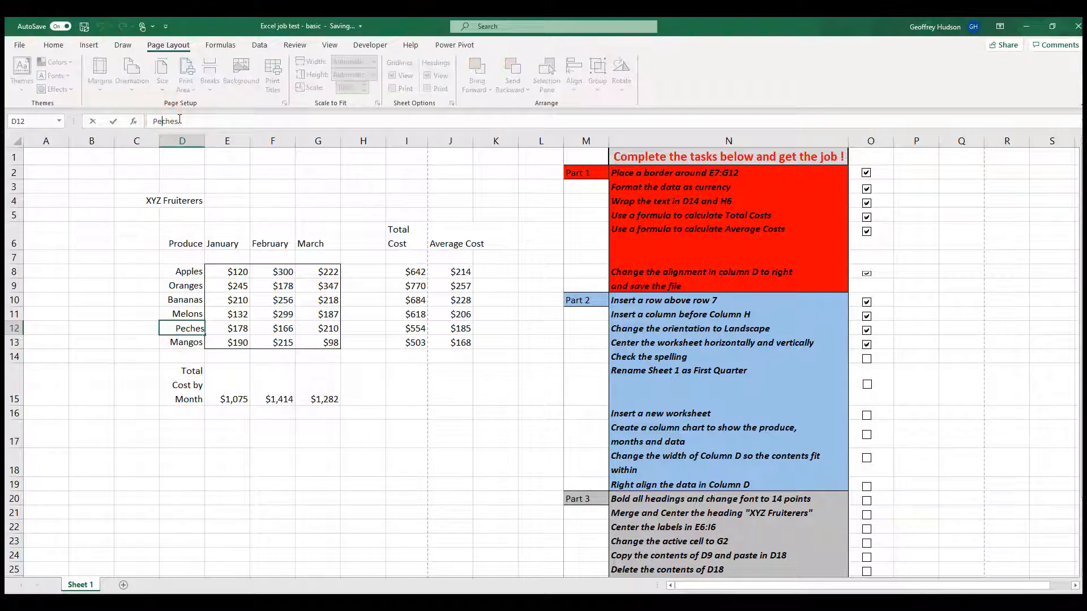
{"action": "type", "text": "a"}
{"action": "key", "text": "Return"}
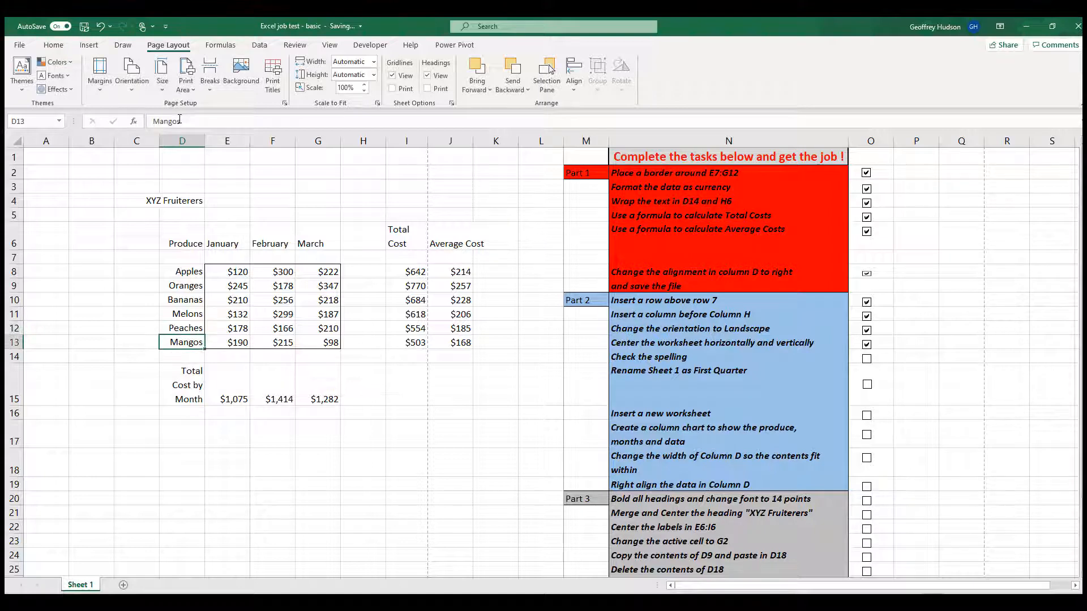
Step: Misspell the heading in D6 as "Produc" and use the spelling check to change it to "Produce"
{"action": "left_click", "coordinate": [189, 244]}
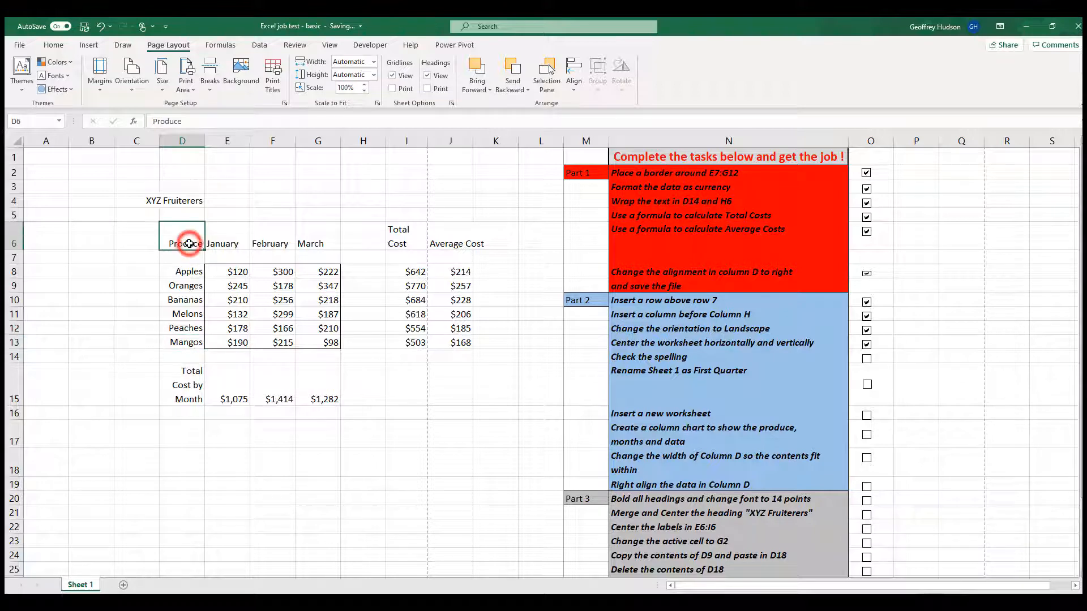
{"action": "left_click", "coordinate": [187, 121]}
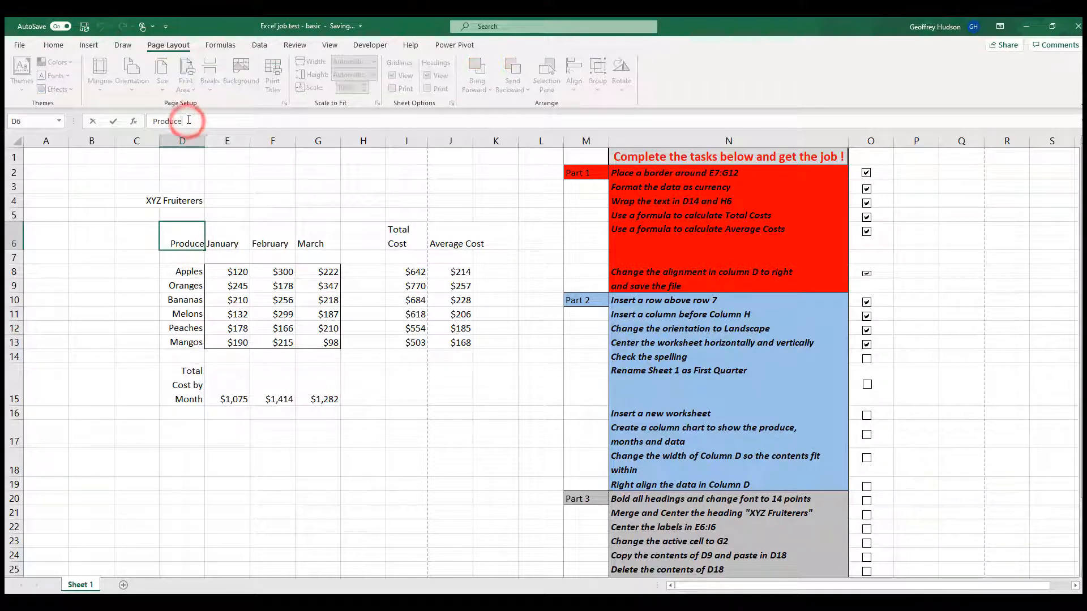
{"action": "key", "text": "BackSpace"}
{"action": "key", "text": "F7"}
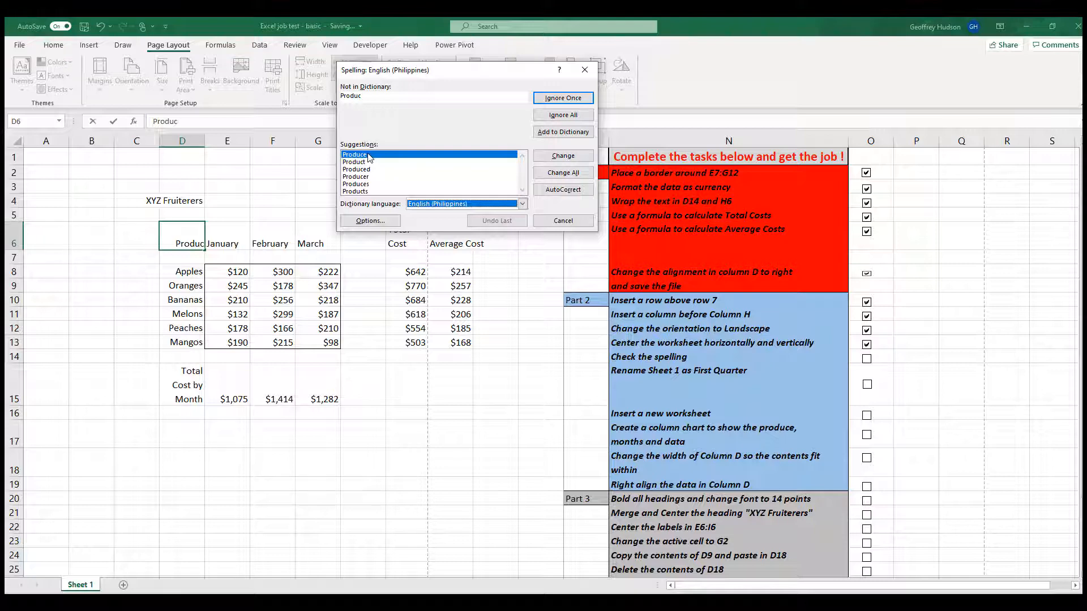
{"action": "left_click", "coordinate": [557, 156]}
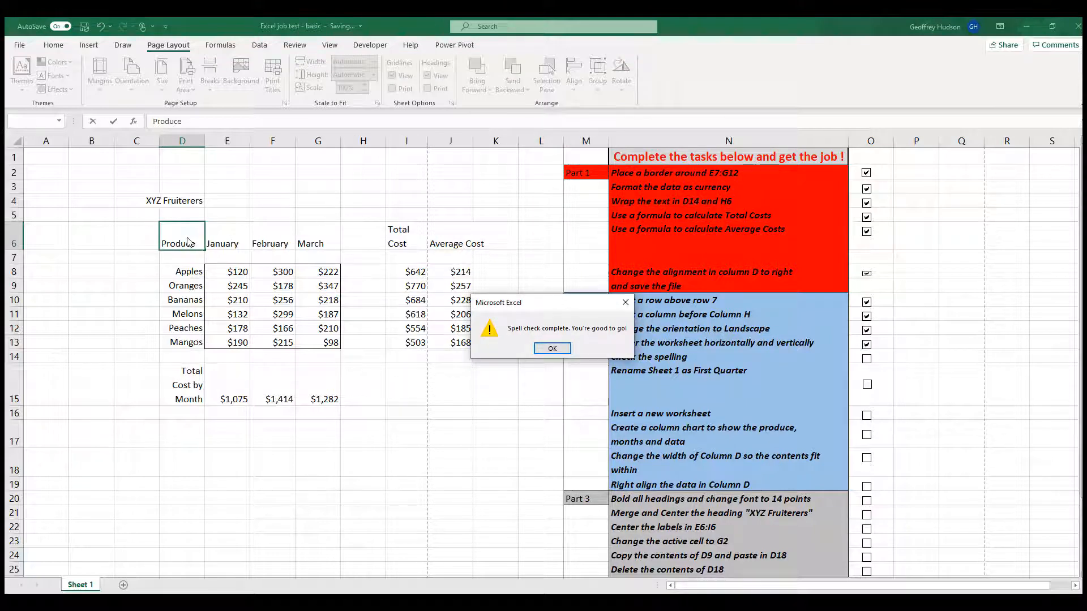
{"action": "left_click", "coordinate": [552, 349]}
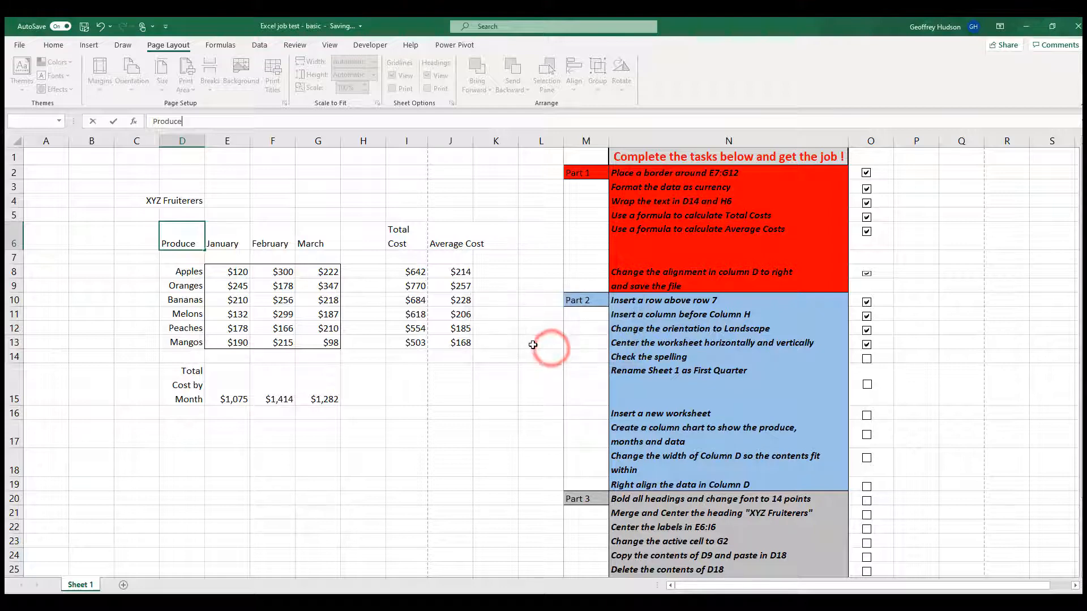
Step: Rename Sheet 1 as "First Quarter" and tick off the spelling check and sheet renaming tasks in the checklist
{"action": "left_click", "coordinate": [867, 360]}
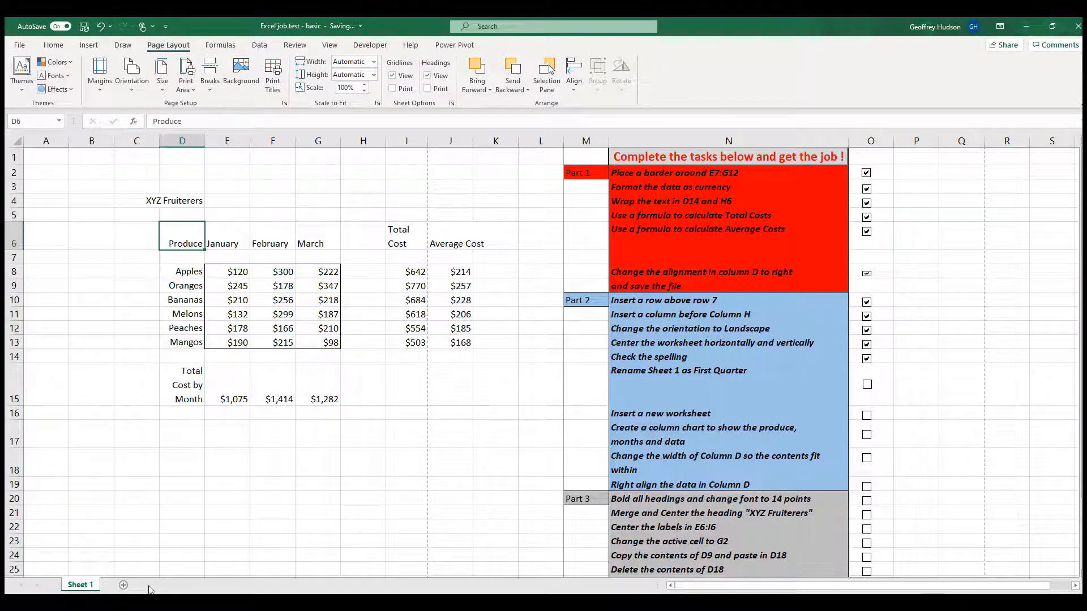
{"action": "right_click", "coordinate": [83, 586]}
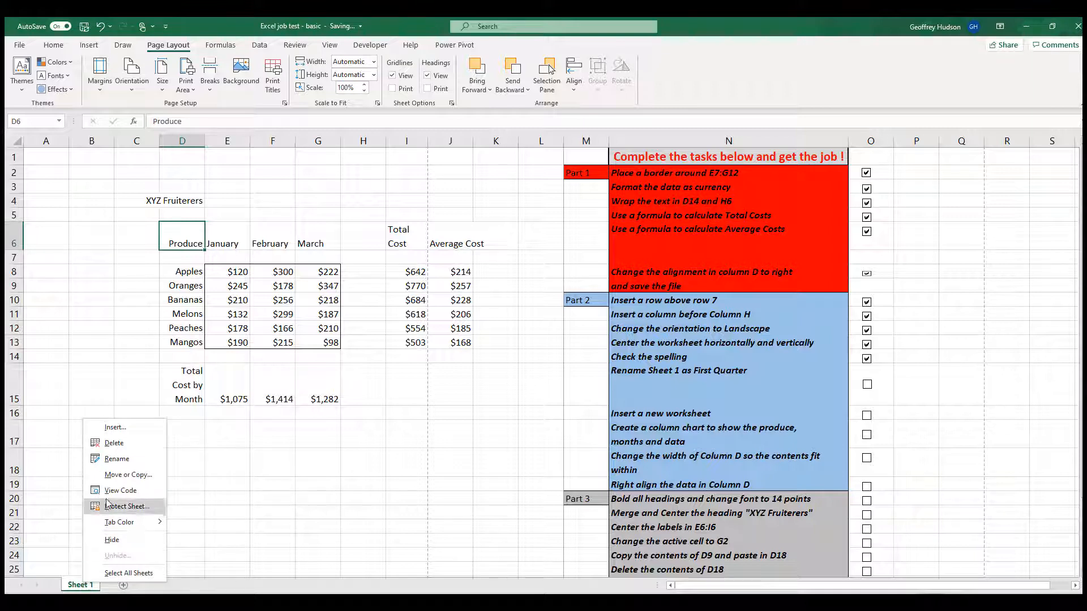
{"action": "left_click", "coordinate": [116, 458]}
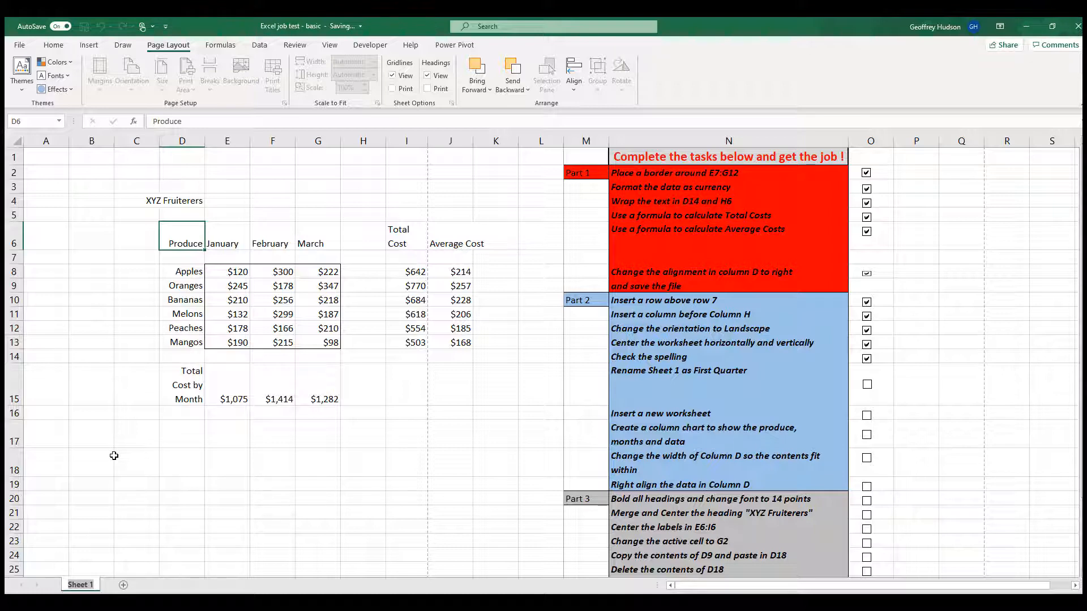
{"action": "type", "text": "First Quarter"}
{"action": "key", "text": "Return"}
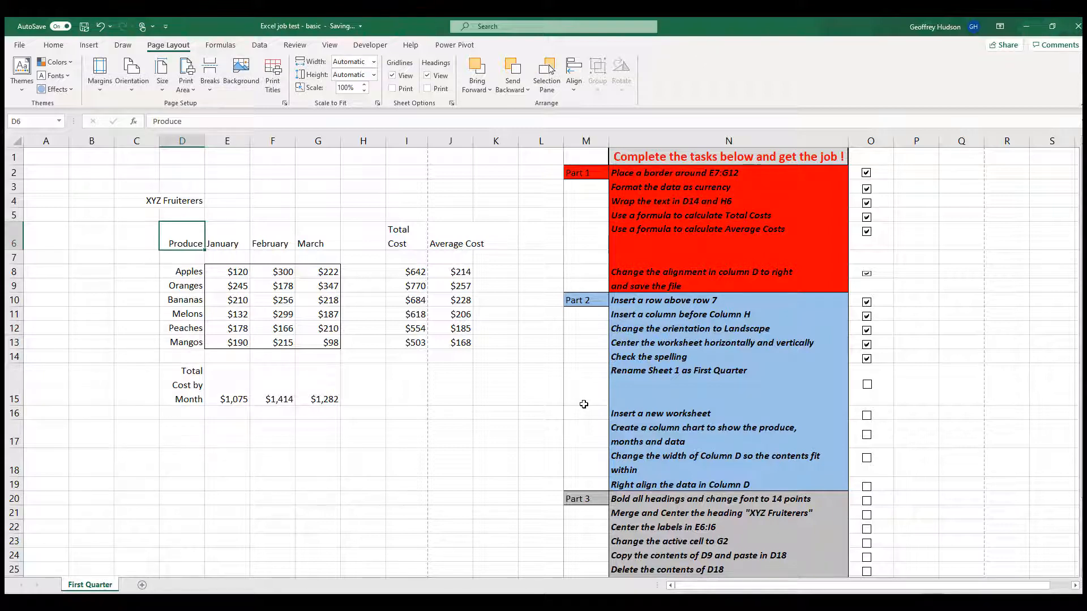
{"action": "left_click", "coordinate": [867, 385]}
Step: Insert a new worksheet and tick off the "Insert a new worksheet" task on the First Quarter sheet
{"action": "left_click", "coordinate": [141, 585]}
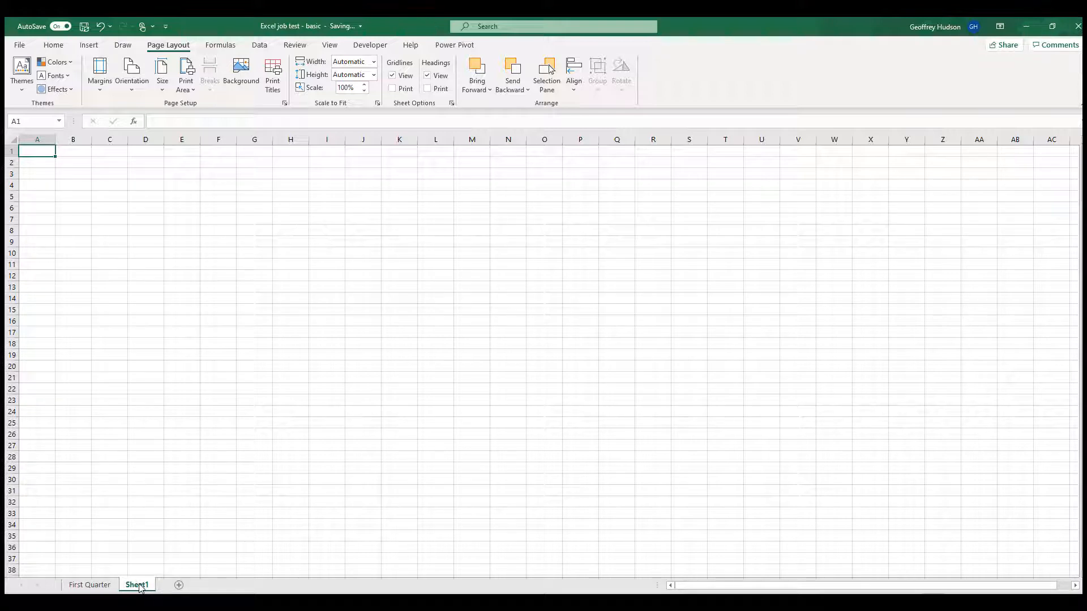
{"action": "left_click", "coordinate": [89, 585]}
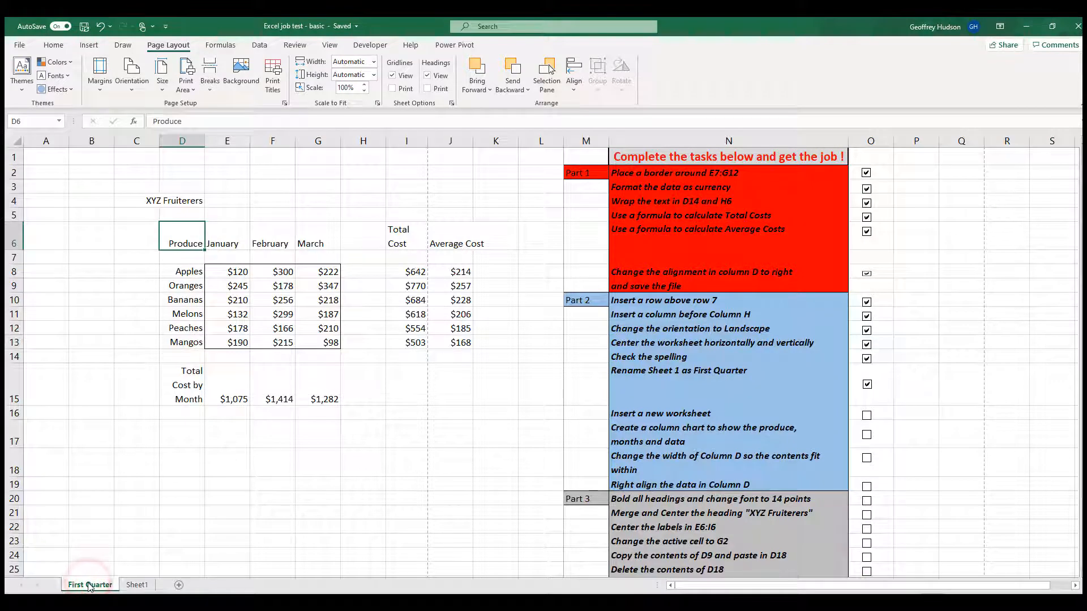
{"action": "left_click", "coordinate": [867, 416]}
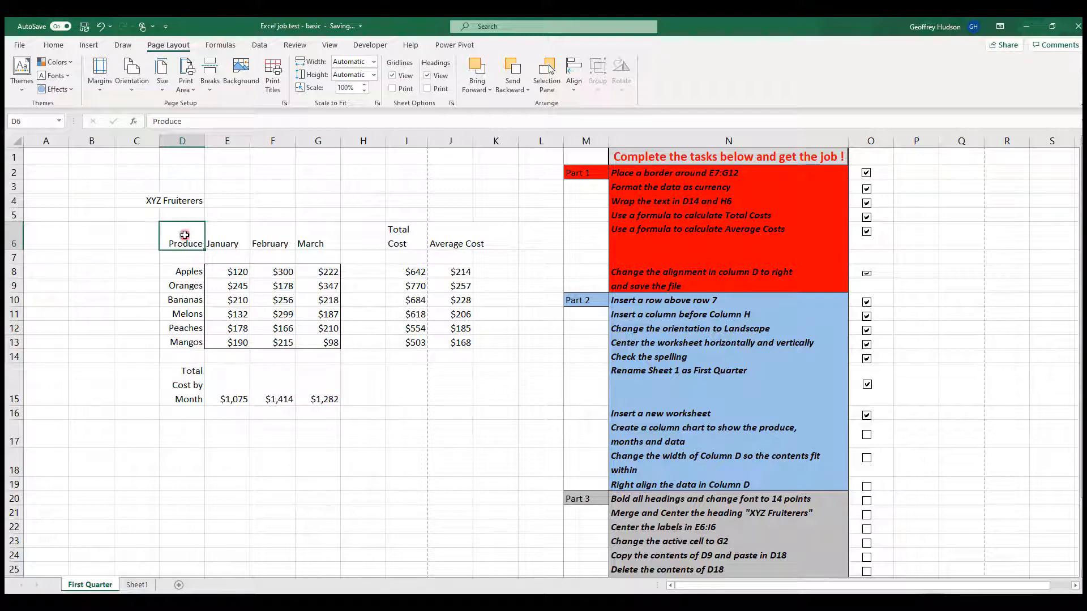
Step: Create a 2-D clustered column chart from D6:G15, placed below the data table, and delete it again
{"action": "left_click_drag", "start_coordinate": [185, 234], "coordinate": [316, 378]}
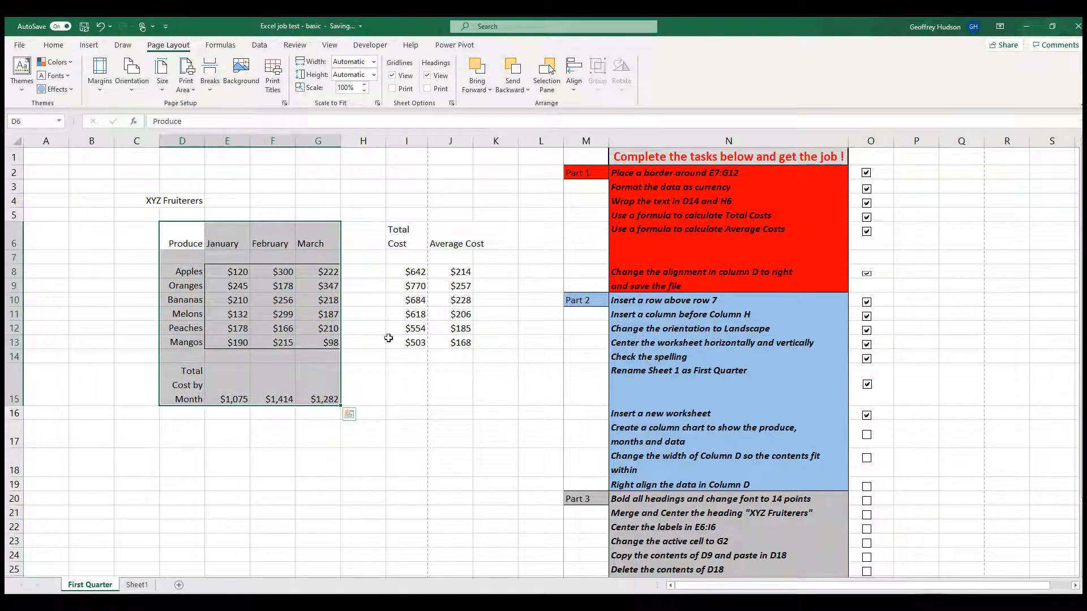
{"action": "left_click", "coordinate": [91, 46]}
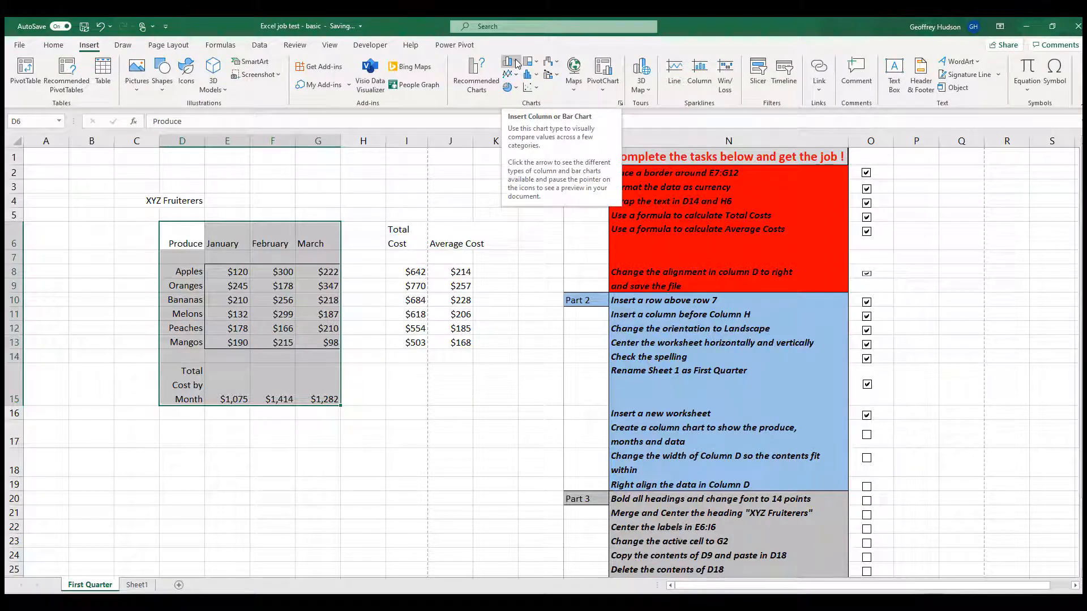
{"action": "left_click", "coordinate": [516, 63]}
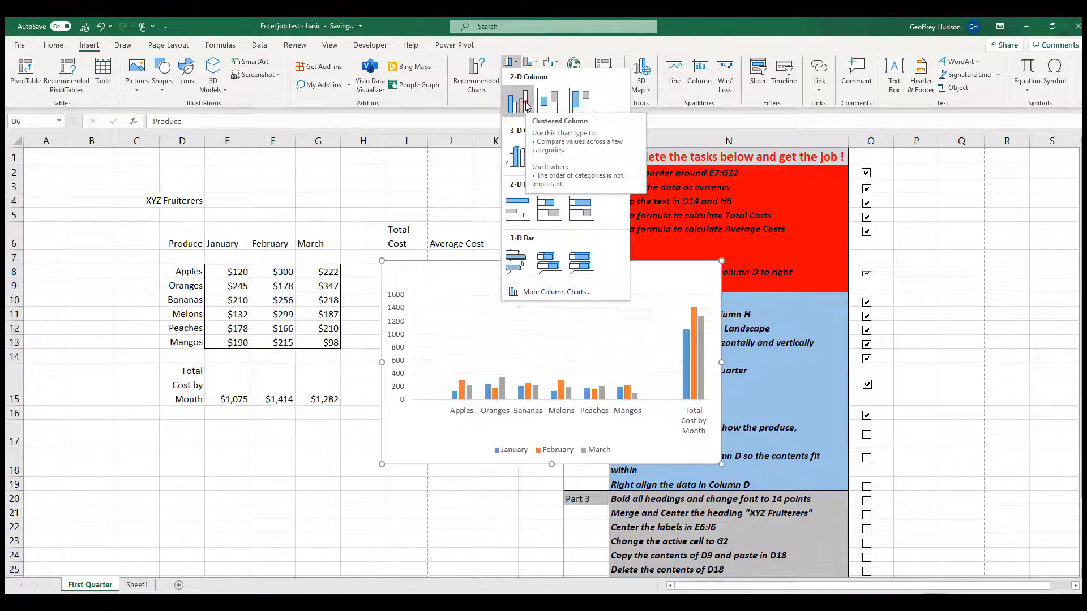
{"action": "left_click", "coordinate": [526, 106]}
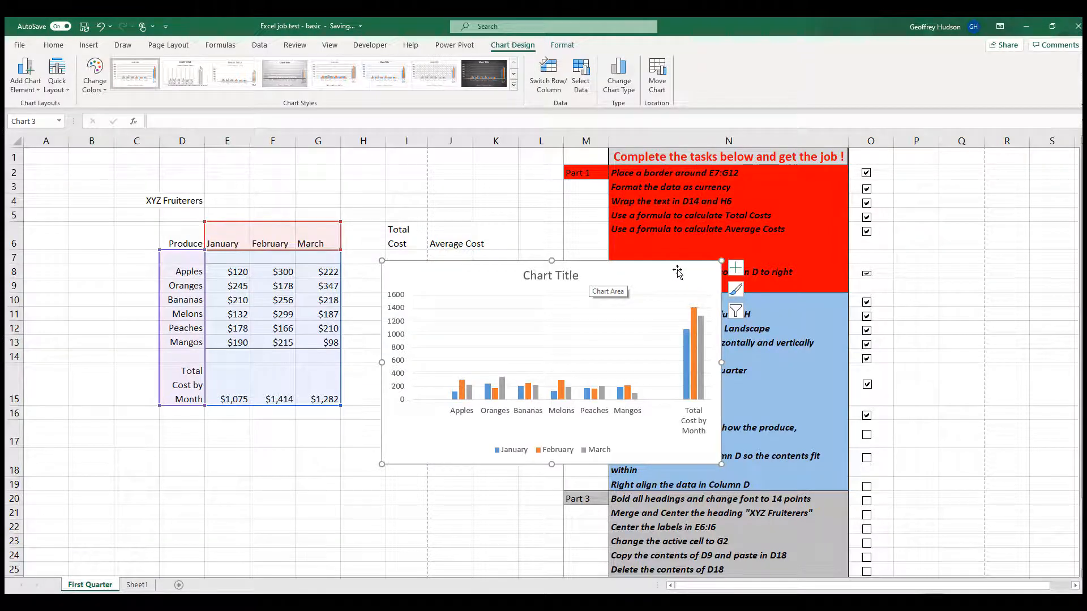
{"action": "left_click_drag", "start_coordinate": [663, 277], "coordinate": [437, 414]}
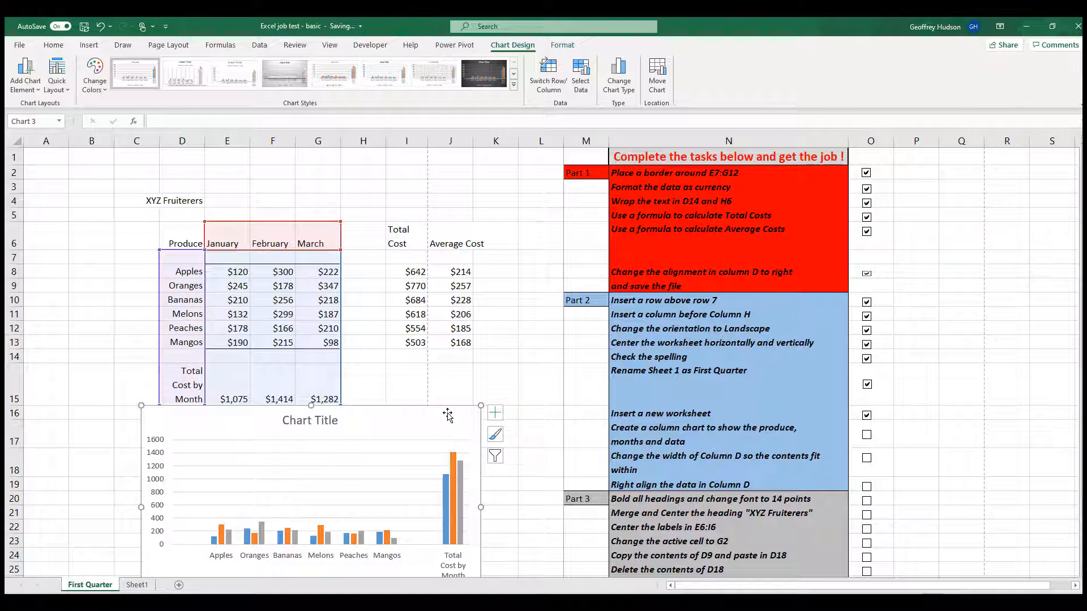
{"action": "key", "text": "Escape"}
{"action": "key", "text": "Delete"}
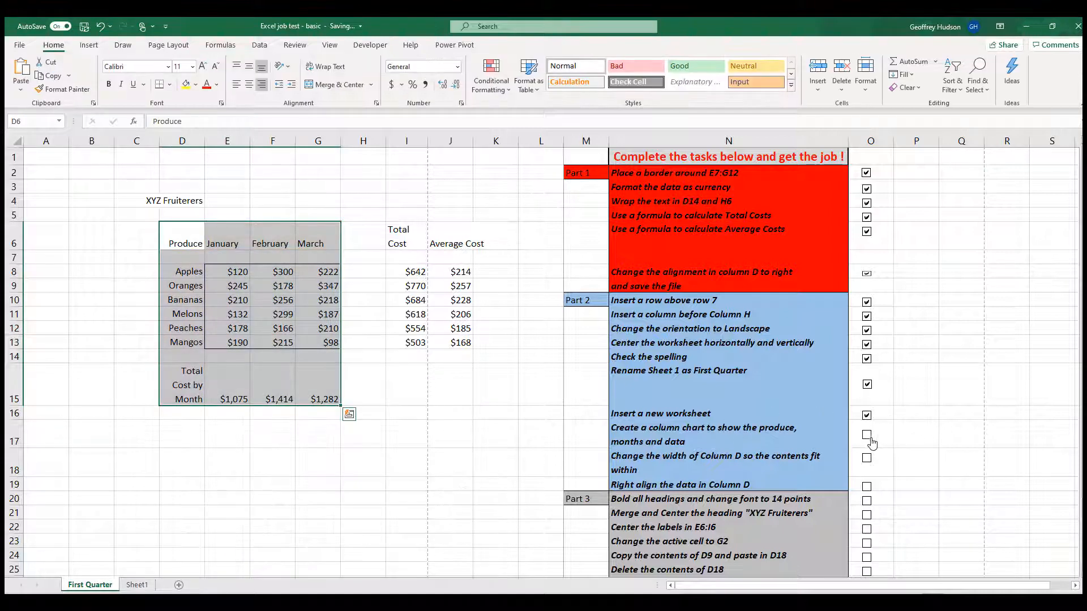
Step: AutoFit the width of column D to its contents and tick off the column chart and column width tasks
{"action": "left_click", "coordinate": [867, 435]}
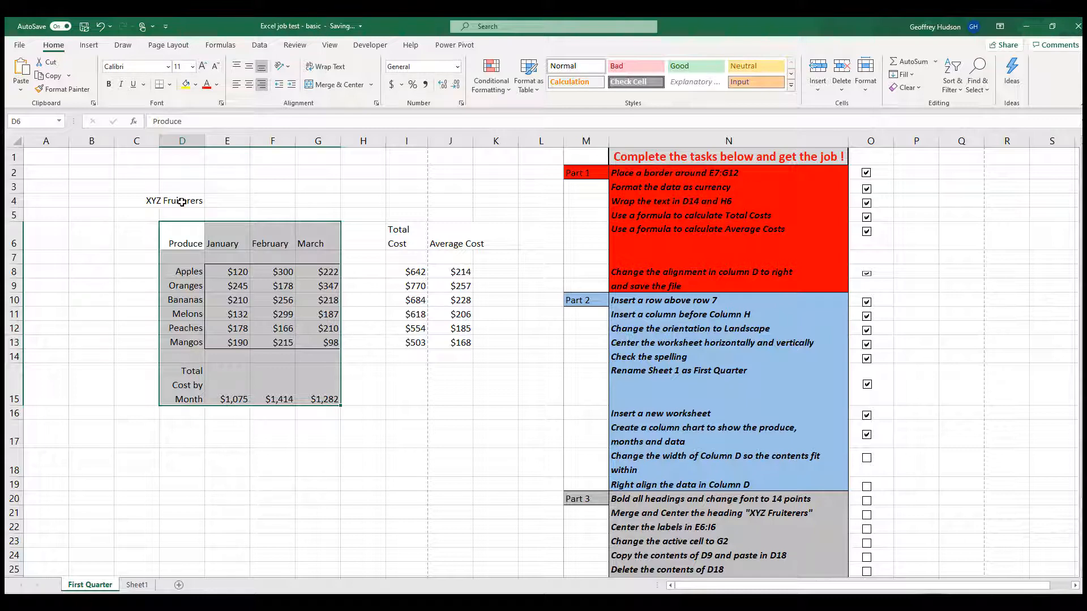
{"action": "double_click", "coordinate": [205, 141]}
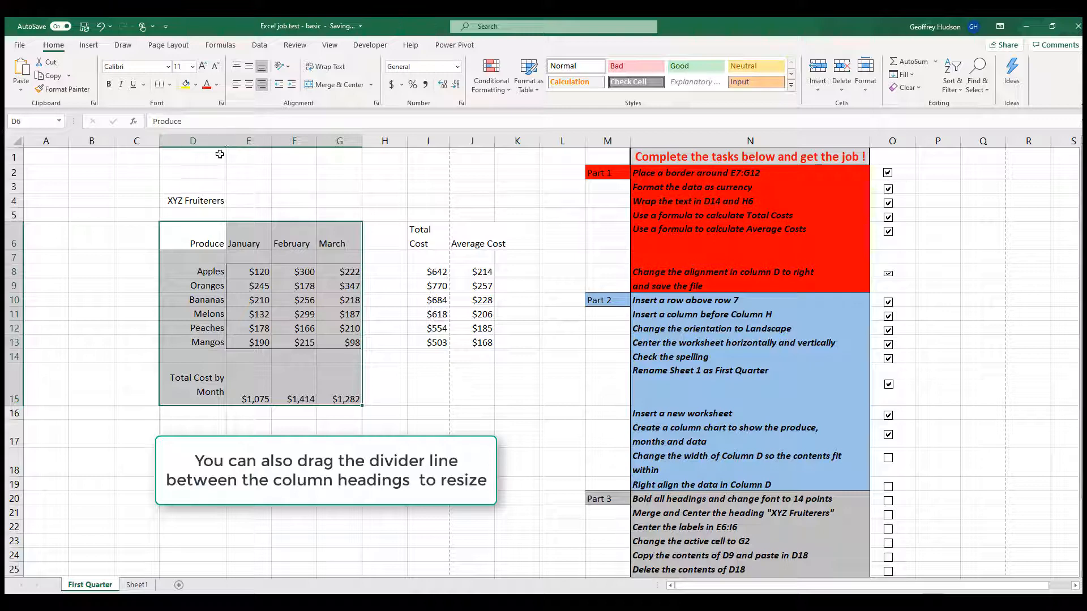
{"action": "left_click", "coordinate": [49, 157]}
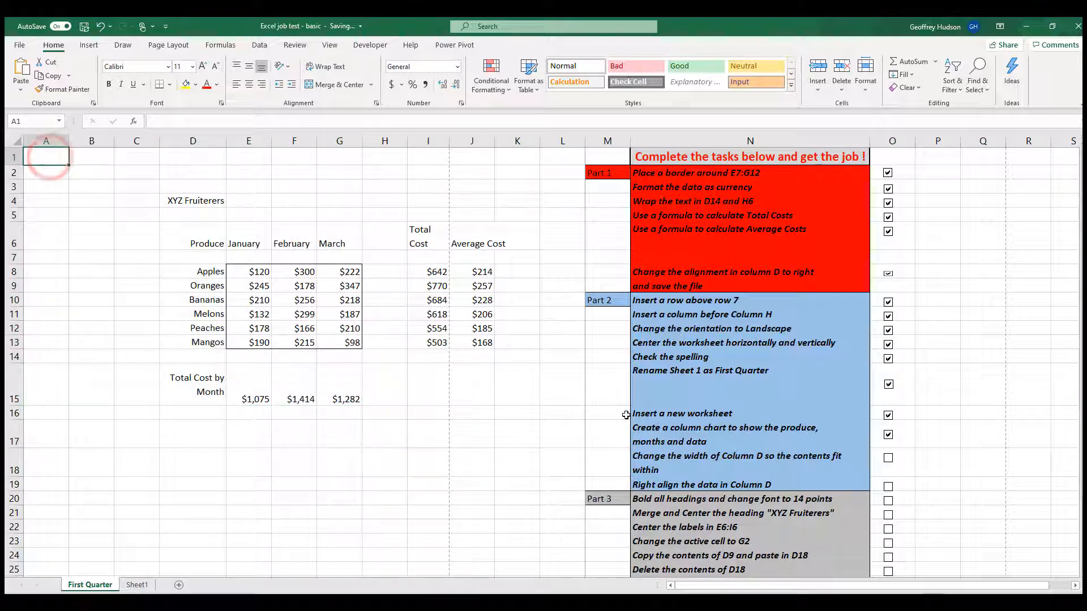
{"action": "left_click", "coordinate": [889, 460]}
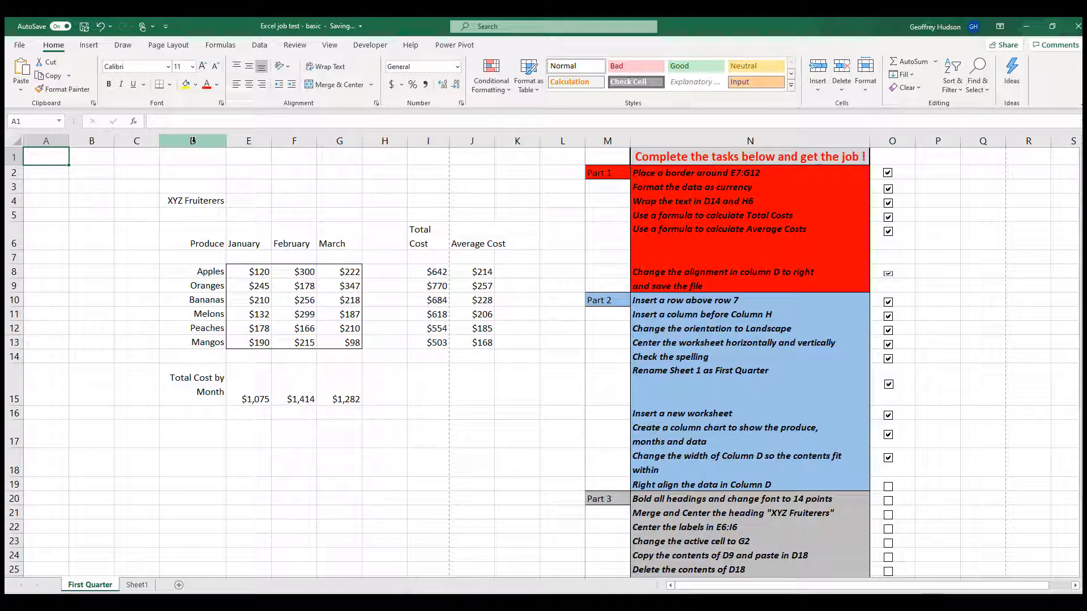
Step: Select the whole of column D on the First Quarter sheet
{"action": "left_click", "coordinate": [193, 140]}
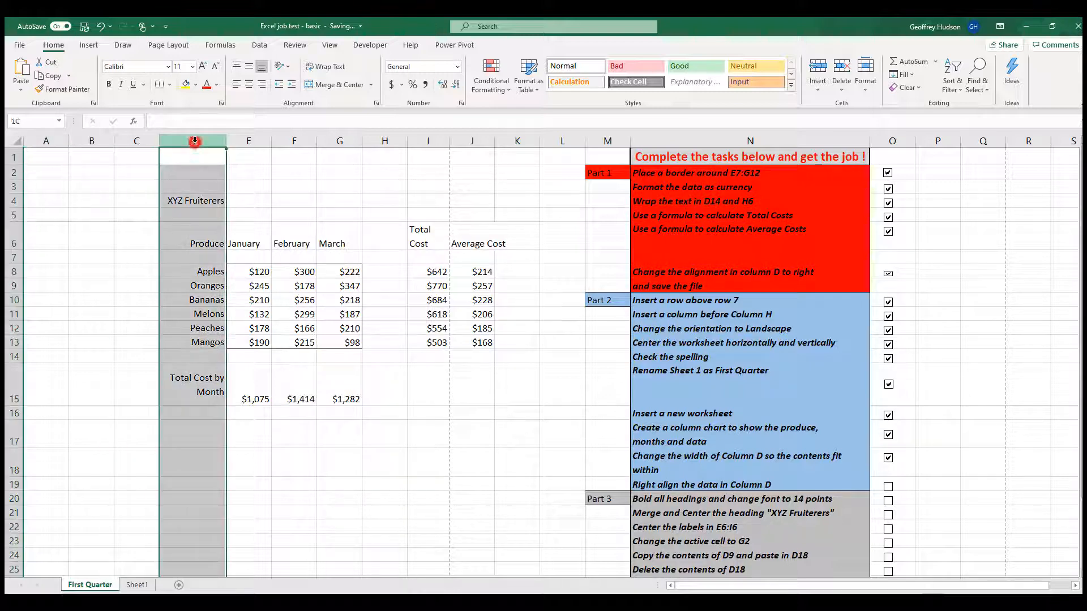